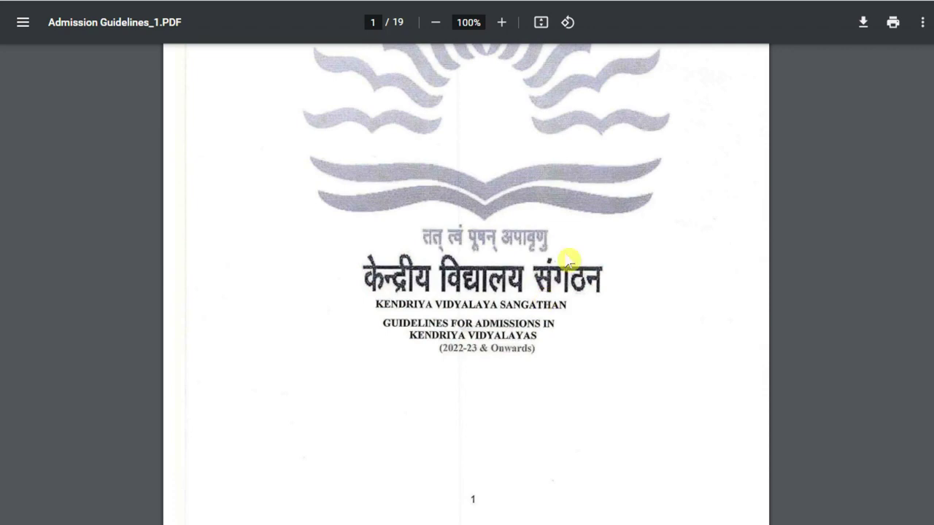
Step: Read through the Kendriya Vidyalaya admission guidelines from the cover to the eligible age section, including the age limits per class
scroll(540, 256, down, 3)
scroll(489, 294, down, 6)
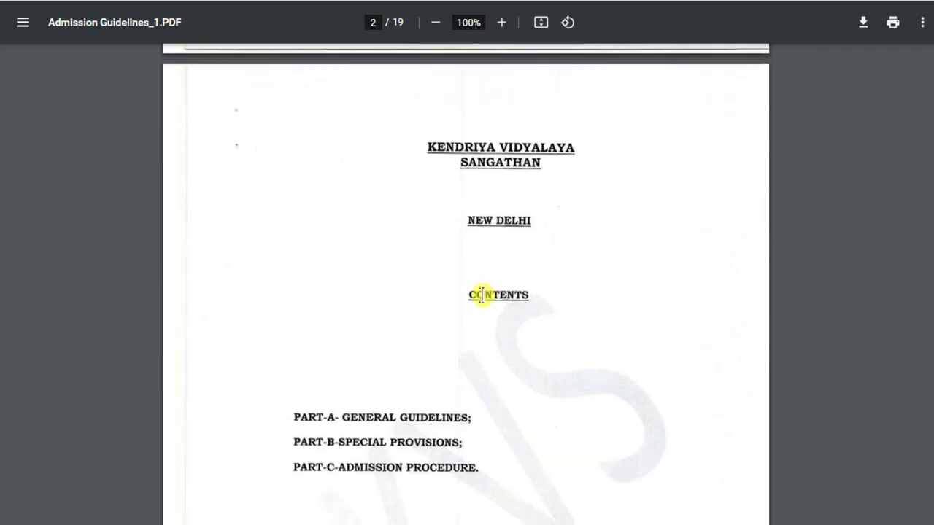
scroll(489, 266, down, 10)
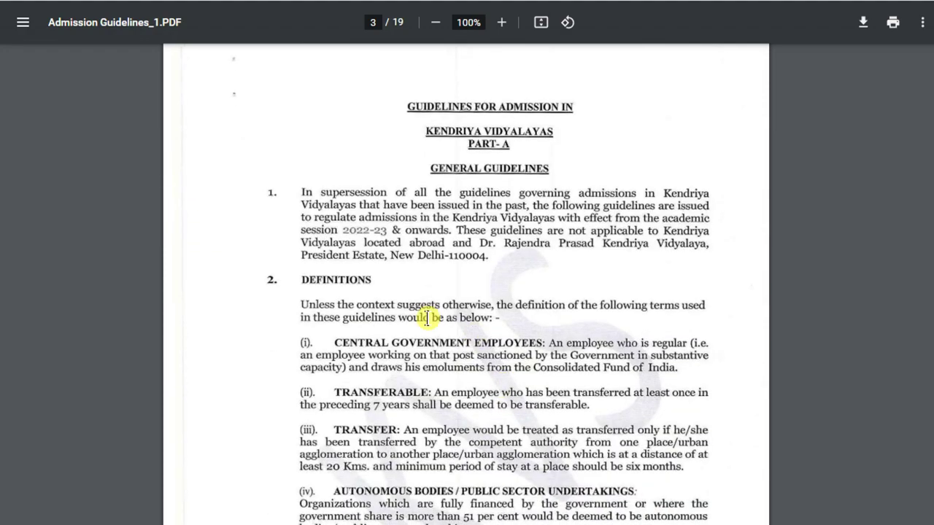
scroll(426, 319, down, 9)
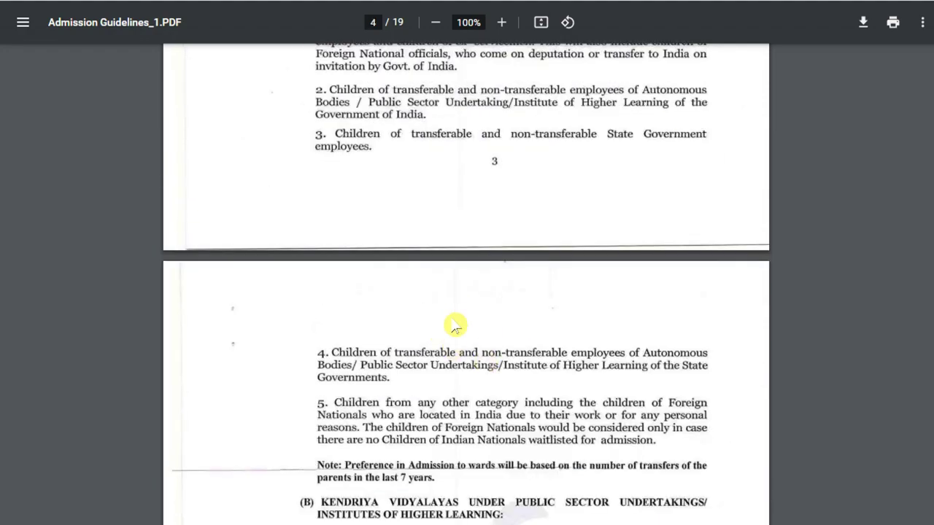
scroll(453, 326, down, 9)
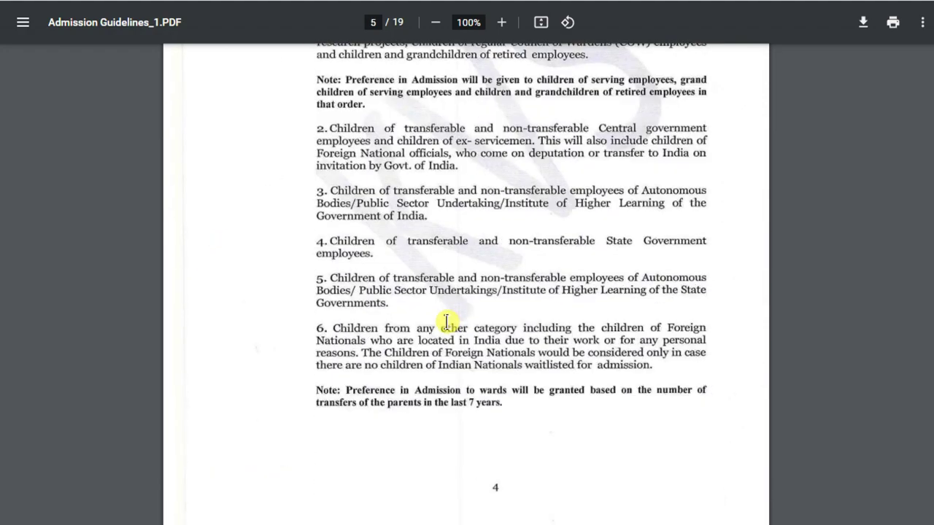
scroll(447, 322, down, 5)
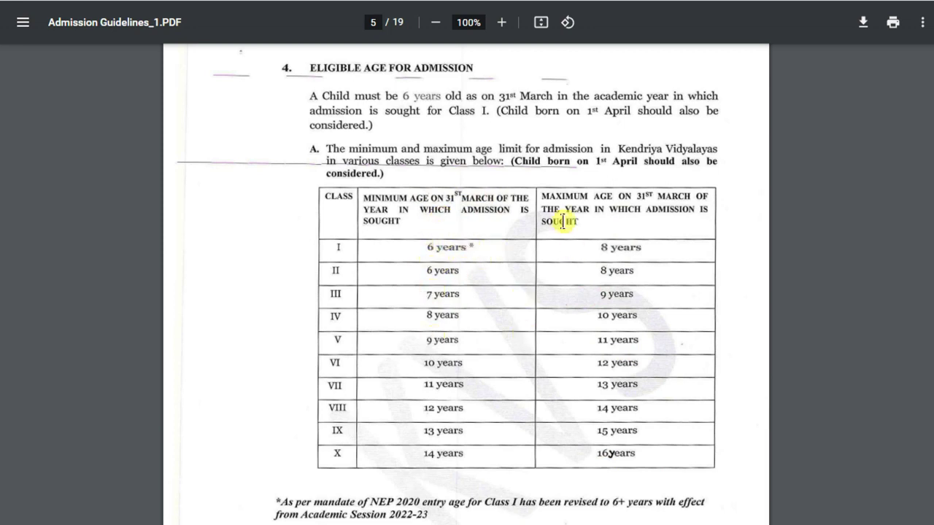
scroll(453, 250, down, 7)
scroll(554, 217, up, 2)
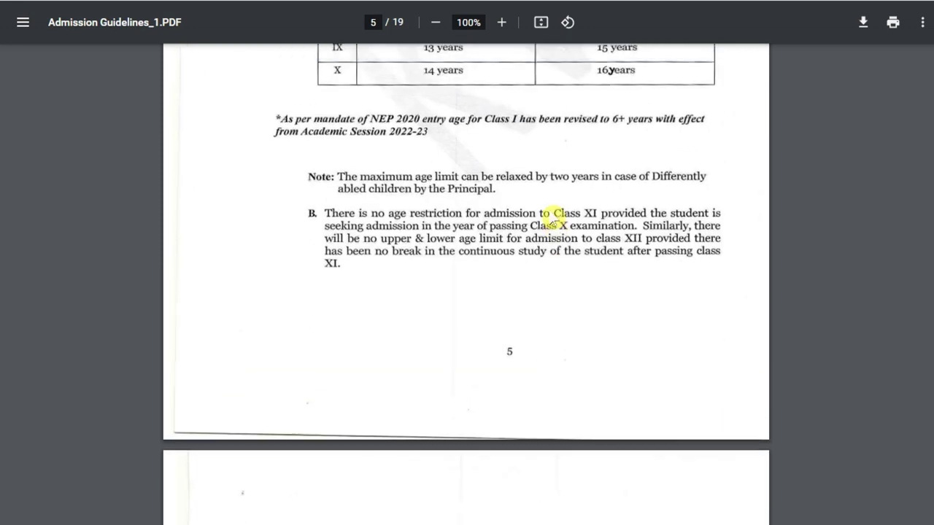
scroll(481, 229, up, 3)
scroll(529, 191, down, 5)
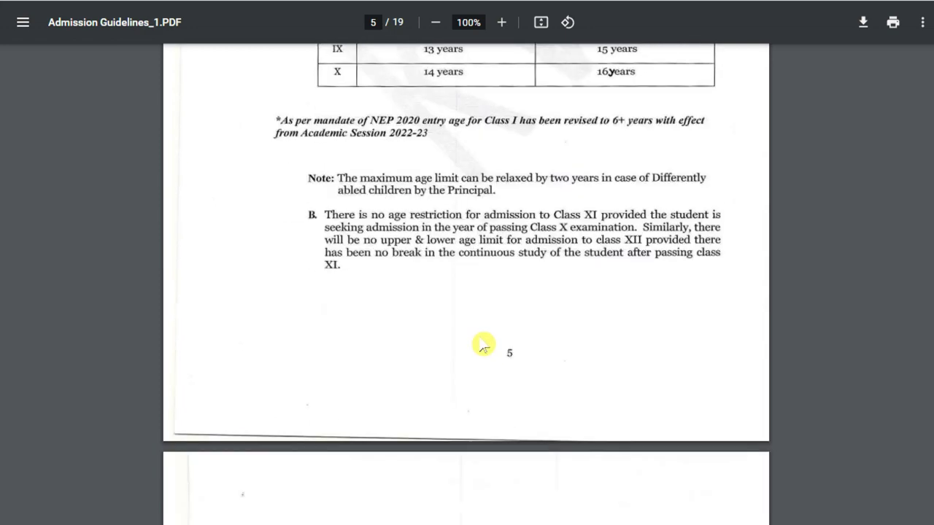
Step: Examine the guidelines' sections on class strength and competent authorities and on reservations in admission
scroll(489, 296, down, 4)
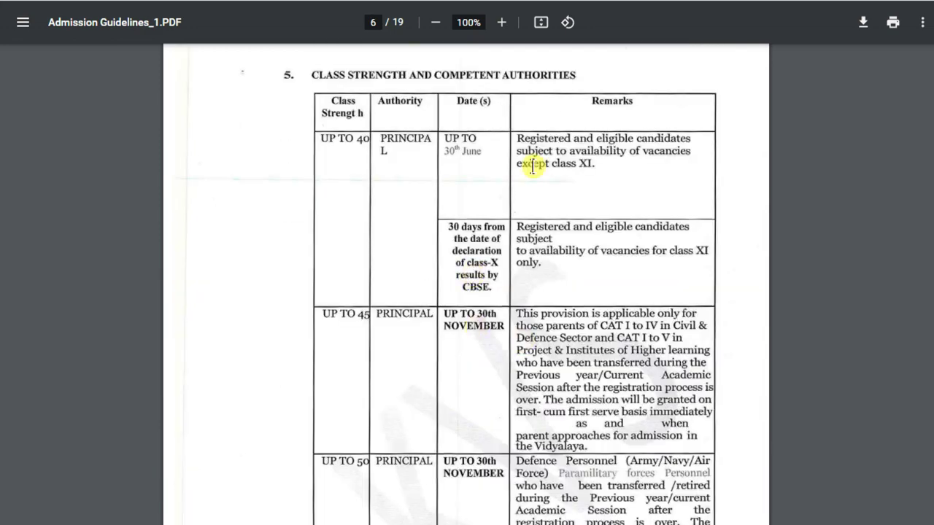
scroll(453, 251, down, 1)
scroll(457, 245, down, 5)
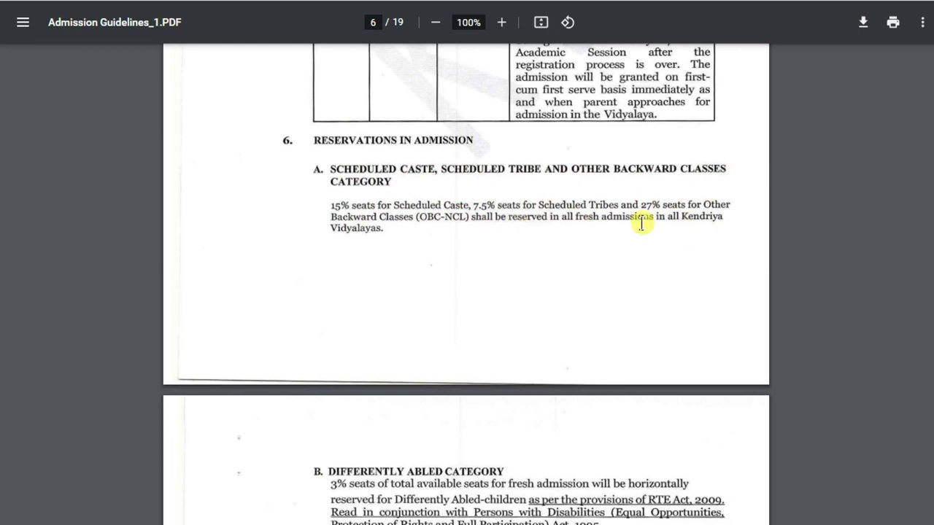
scroll(466, 211, down, 2)
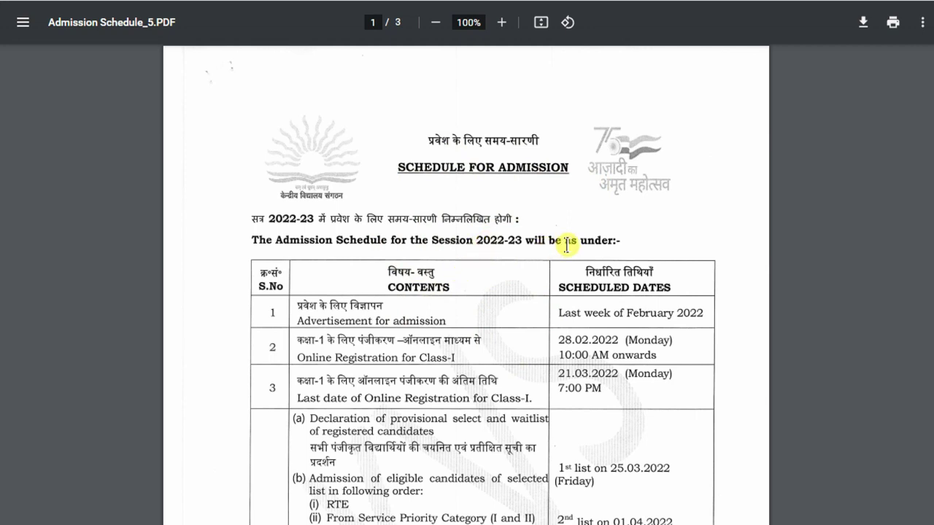
Step: Review the 2022-23 admission schedule, covering the Class I online registration dates and the dates of the provisional select lists
scroll(502, 300, down, 1)
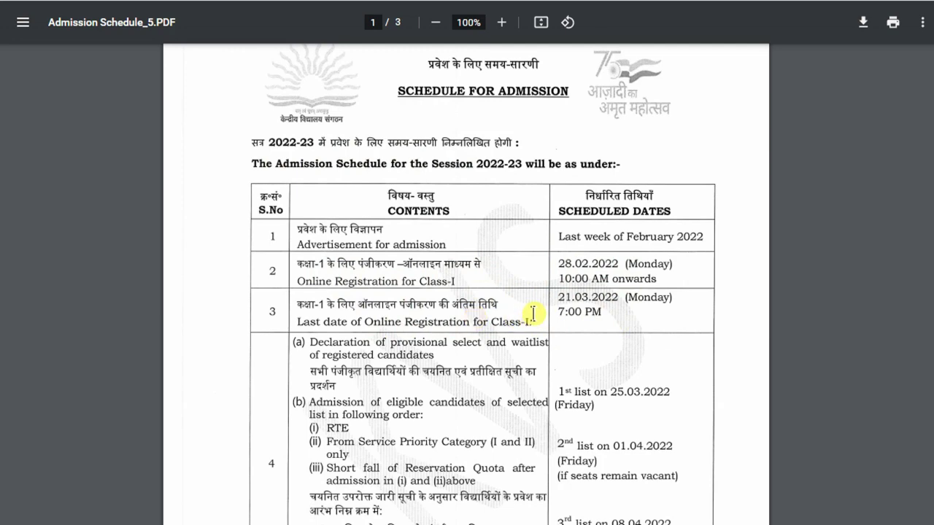
scroll(592, 374, down, 1)
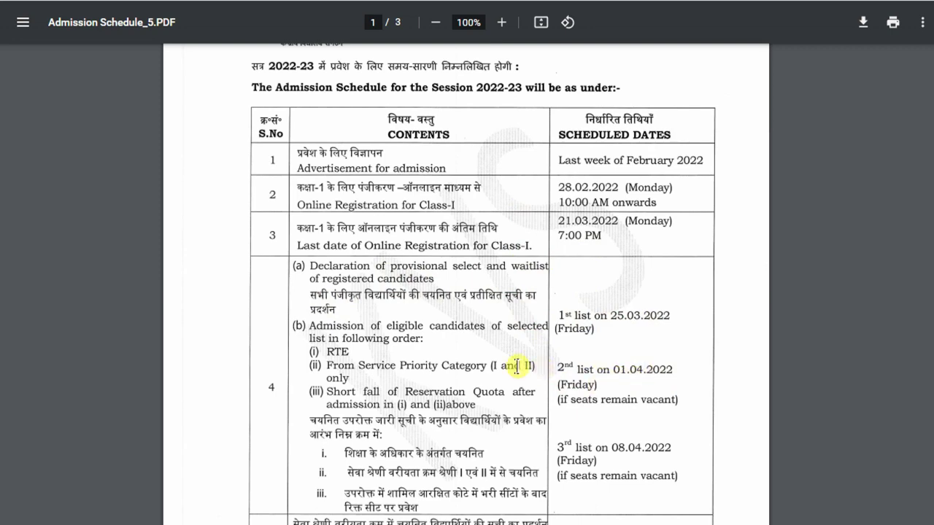
scroll(498, 348, down, 1)
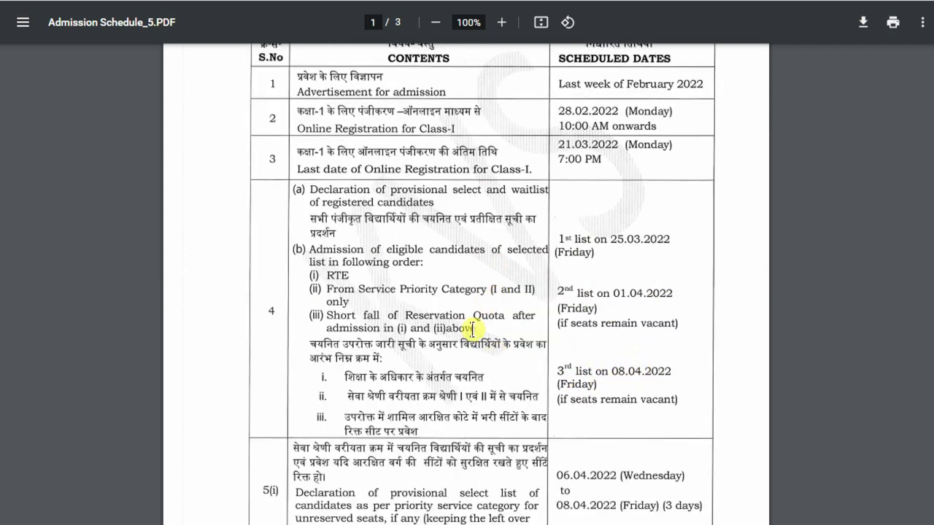
scroll(475, 379, down, 2)
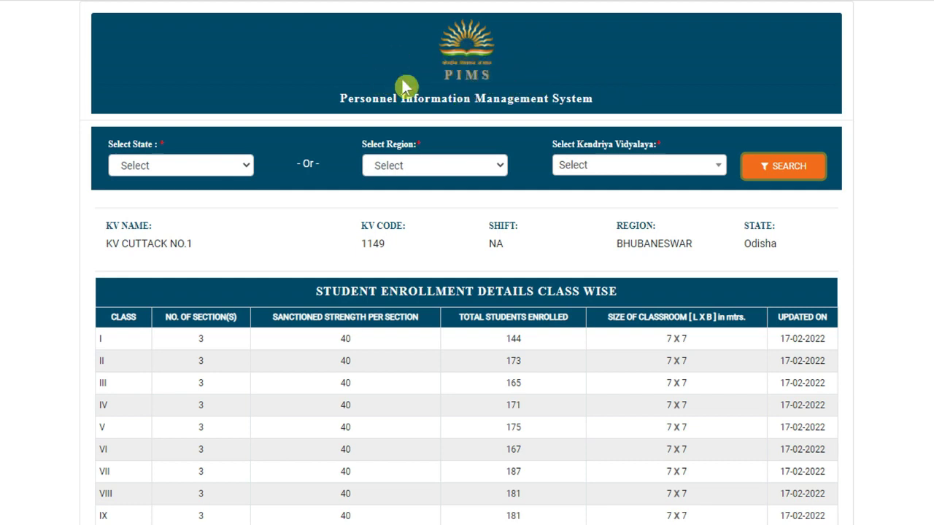
Step: Choose Odisha as the state and KV CUTTACK NO.1 as the Kendriya Vidyalaya for the enrollment search
click(236, 169)
scroll(222, 355, down, 1)
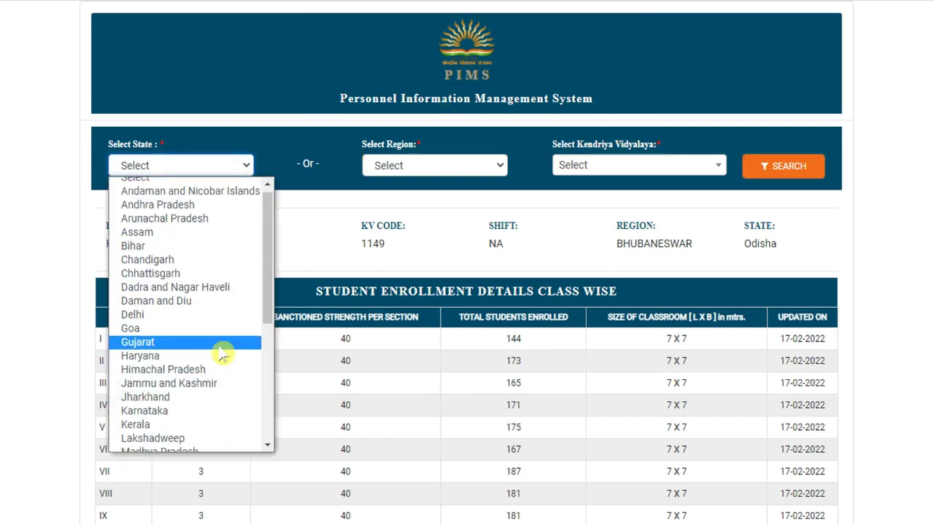
scroll(211, 365, down, 4)
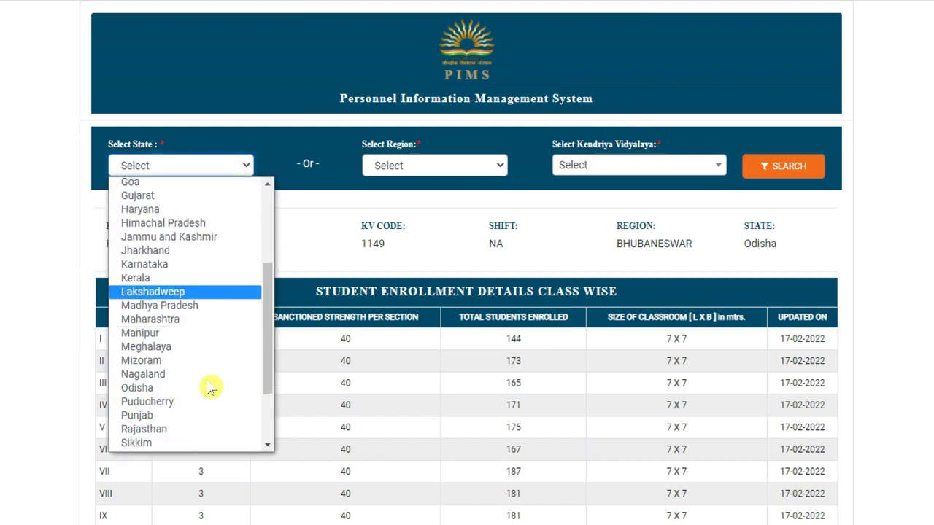
click(187, 390)
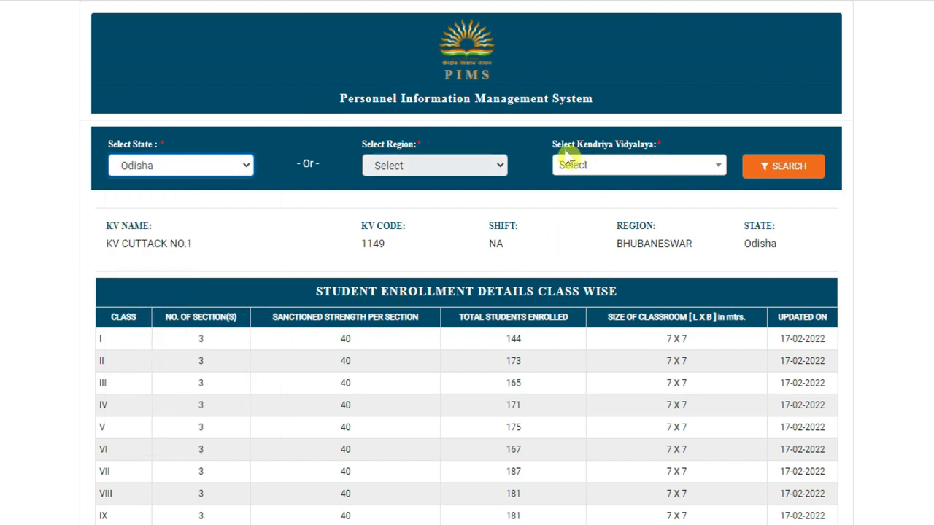
click(702, 171)
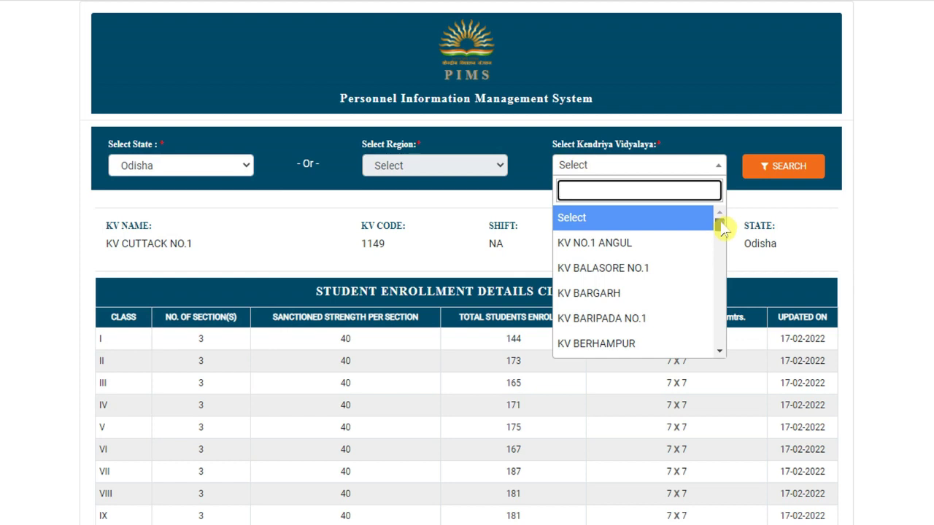
scroll(718, 229, down, 5)
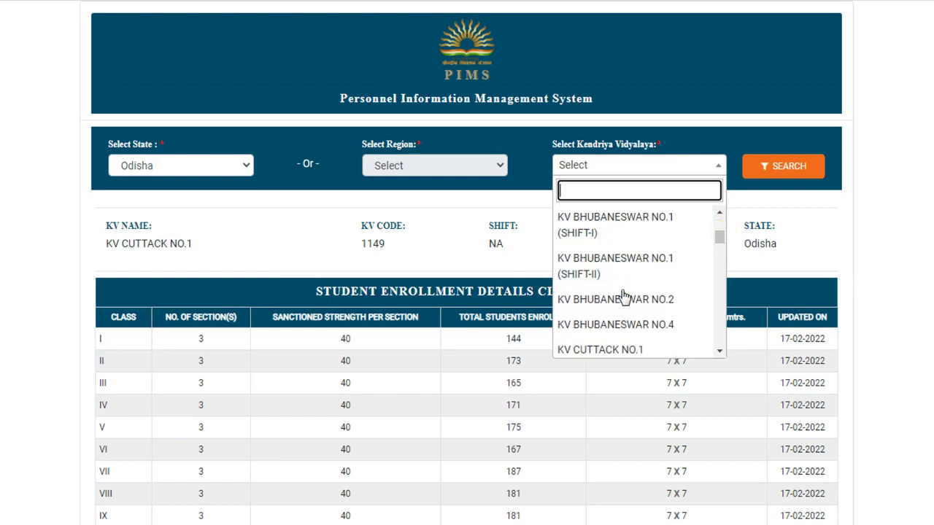
scroll(624, 307, down, 1)
click(621, 312)
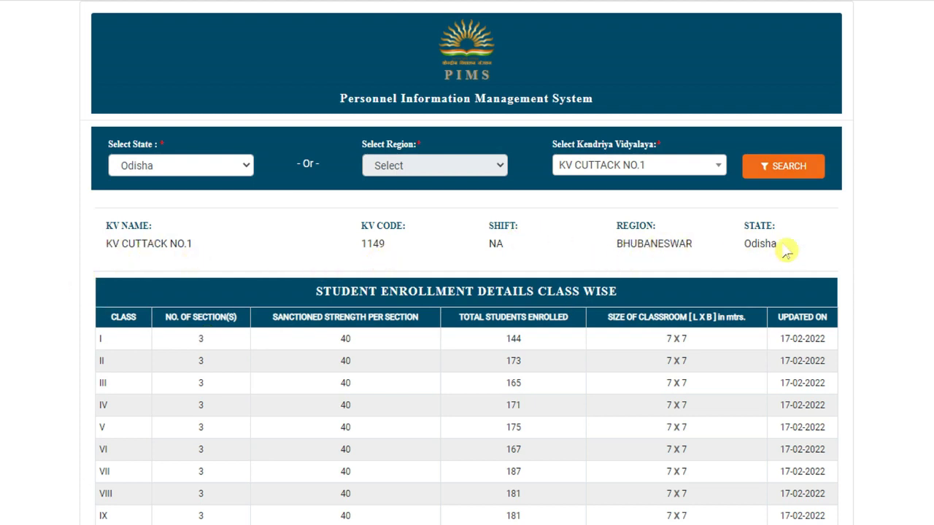
Step: Examine the class-wise student enrollment details of KV CUTTACK NO.1
scroll(299, 318, down, 1)
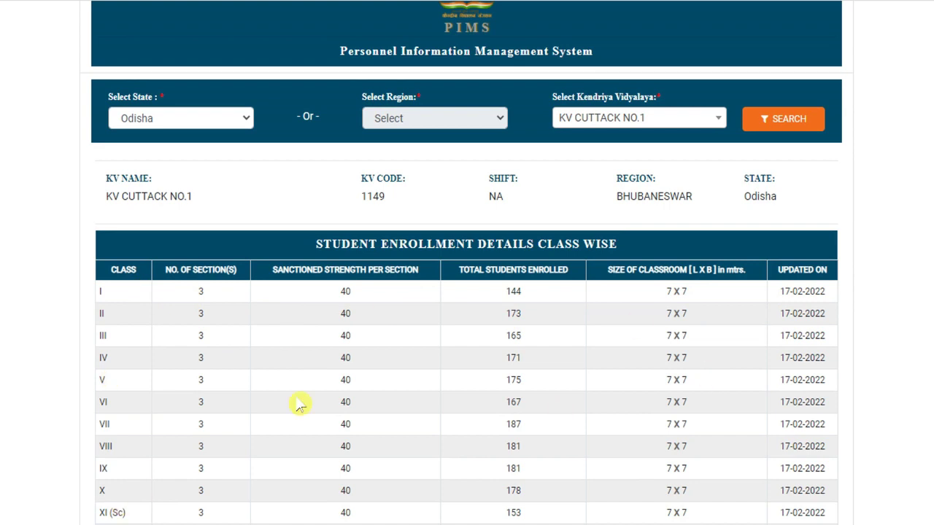
scroll(473, 399, down, 2)
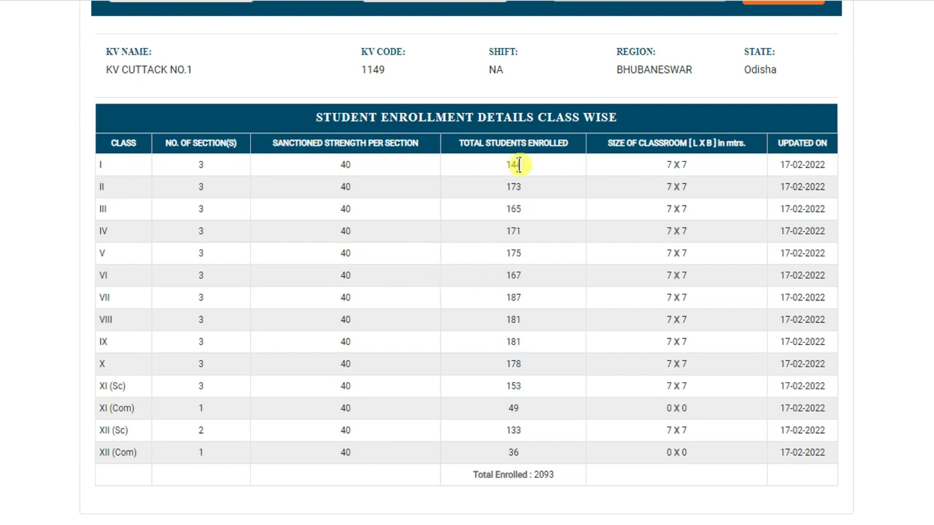
scroll(642, 263, up, 2)
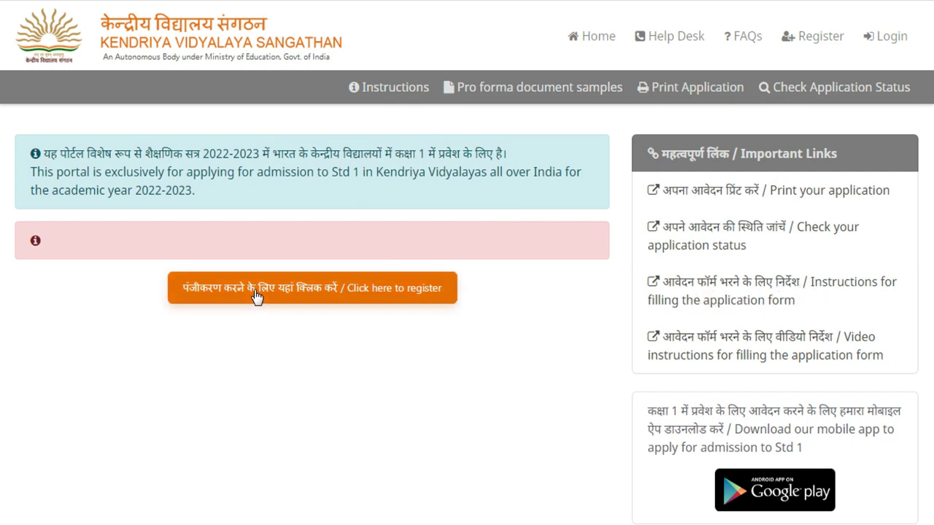
Step: Start registration on the Std 1 admission portal and read through the General Instructions in English
click(379, 294)
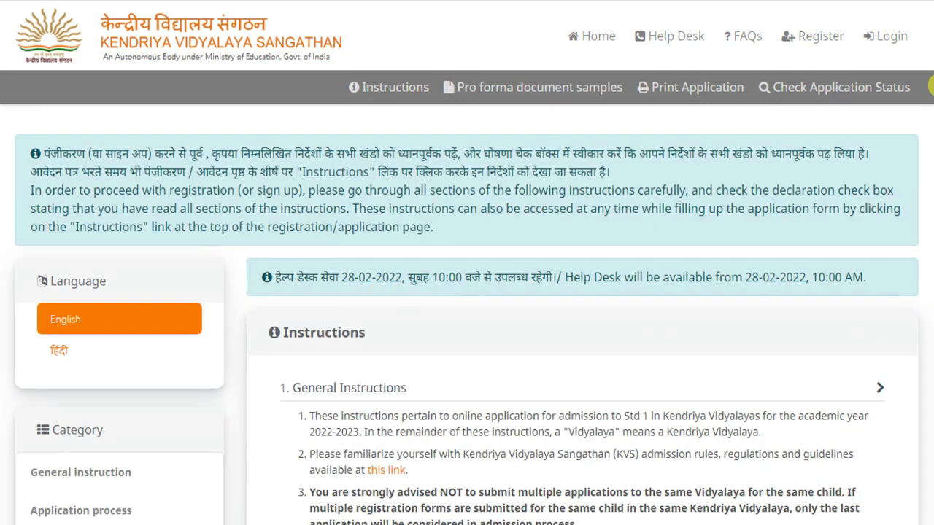
scroll(92, 298, down, 1)
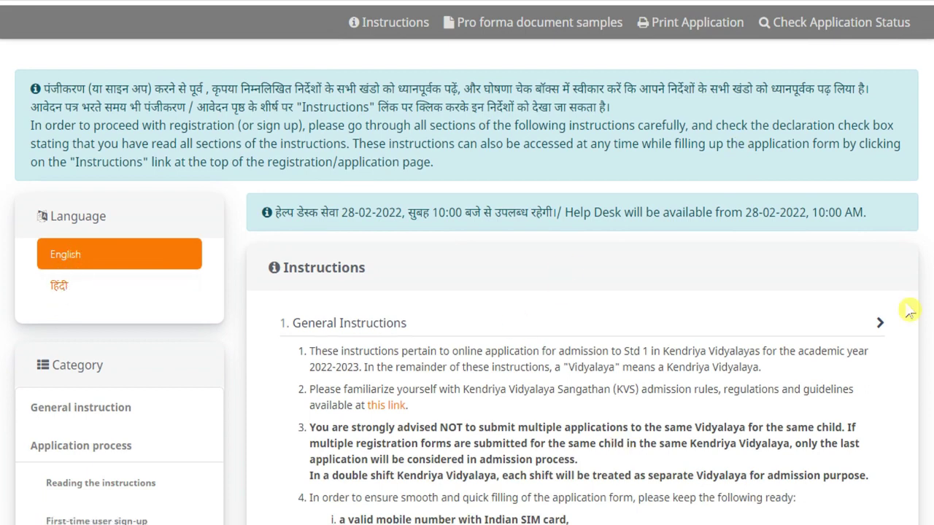
scroll(915, 170, down, 4)
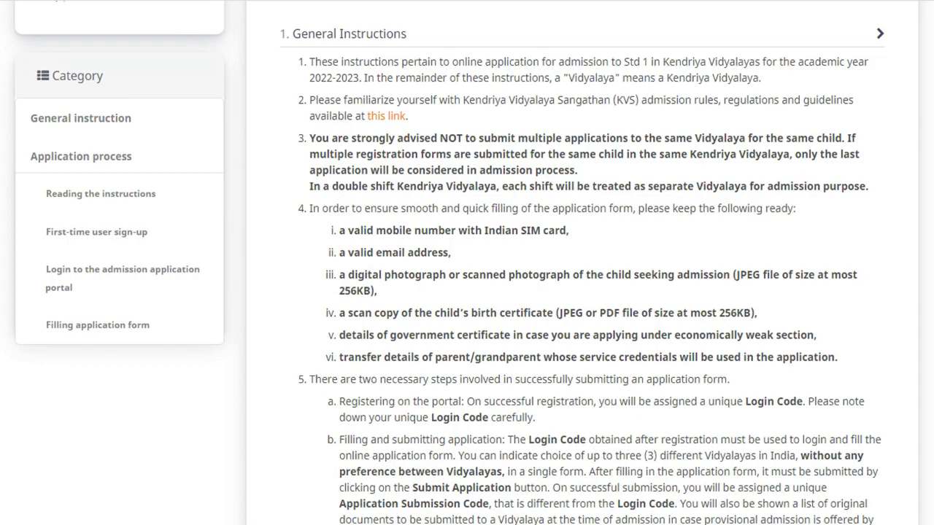
scroll(663, 317, down, 1)
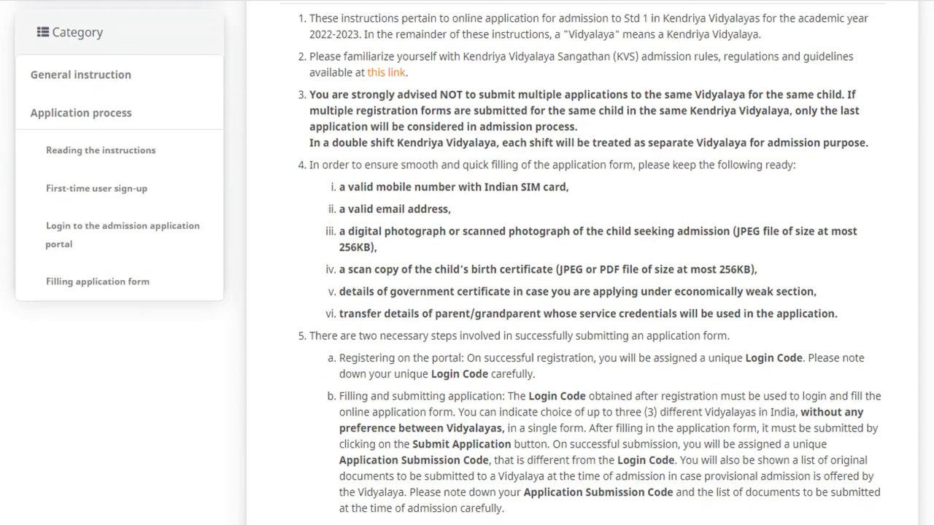
scroll(584, 263, down, 10)
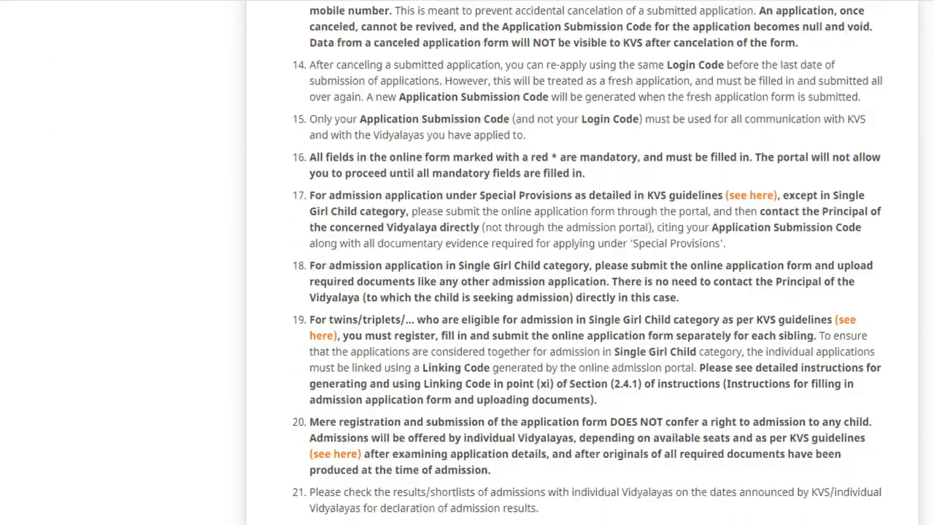
scroll(583, 263, down, 3)
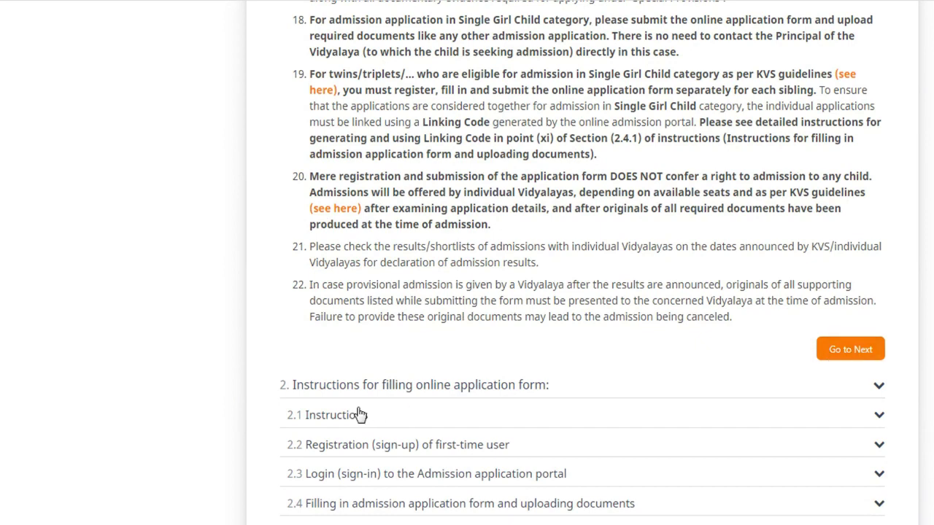
Step: Accept the declaration of having read all instruction sections and proceed to the New Registration form
click(511, 503)
scroll(518, 326, down, 3)
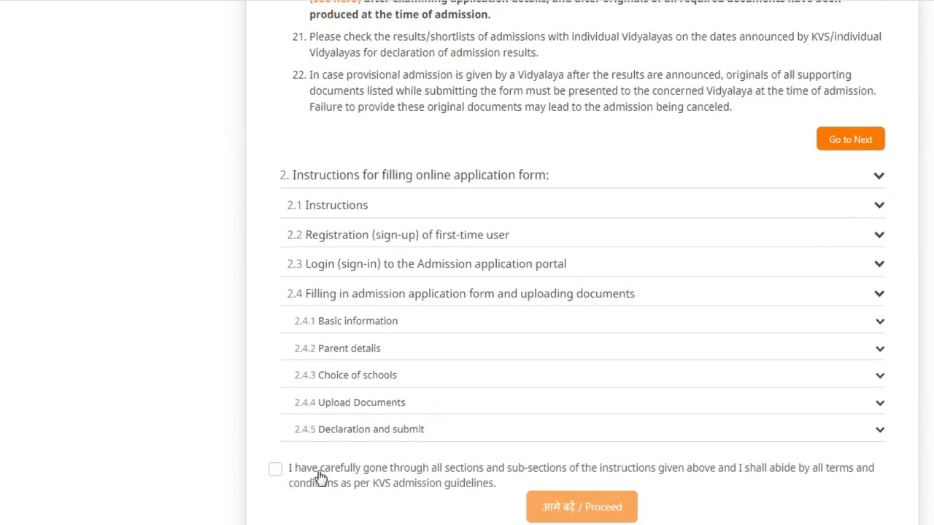
click(275, 473)
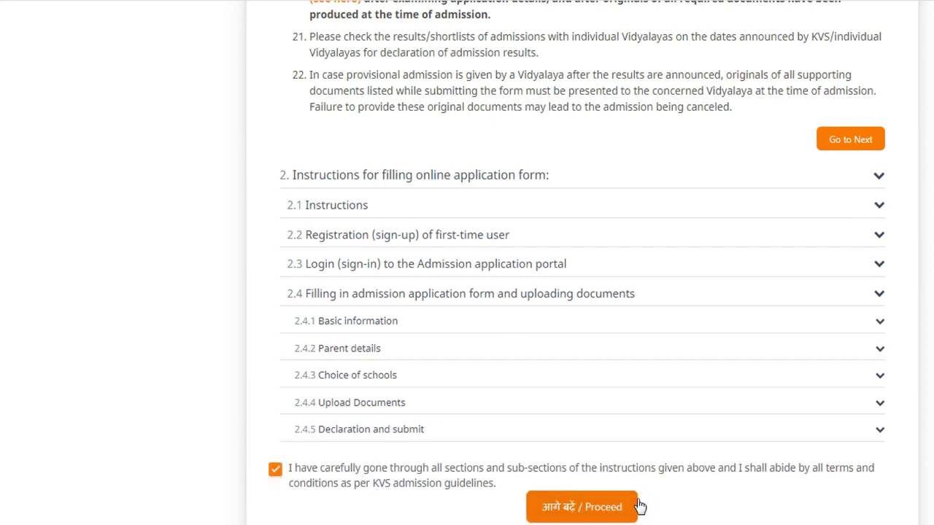
scroll(635, 474, down, 2)
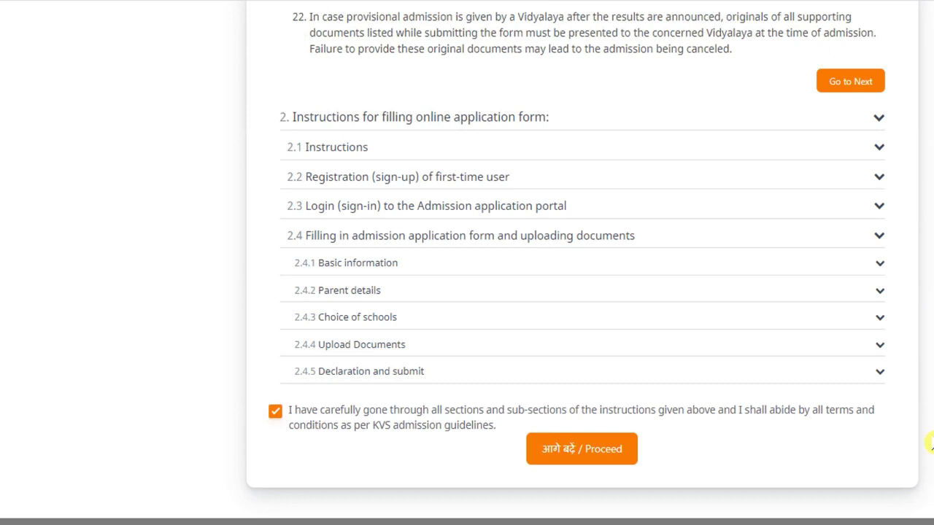
click(596, 454)
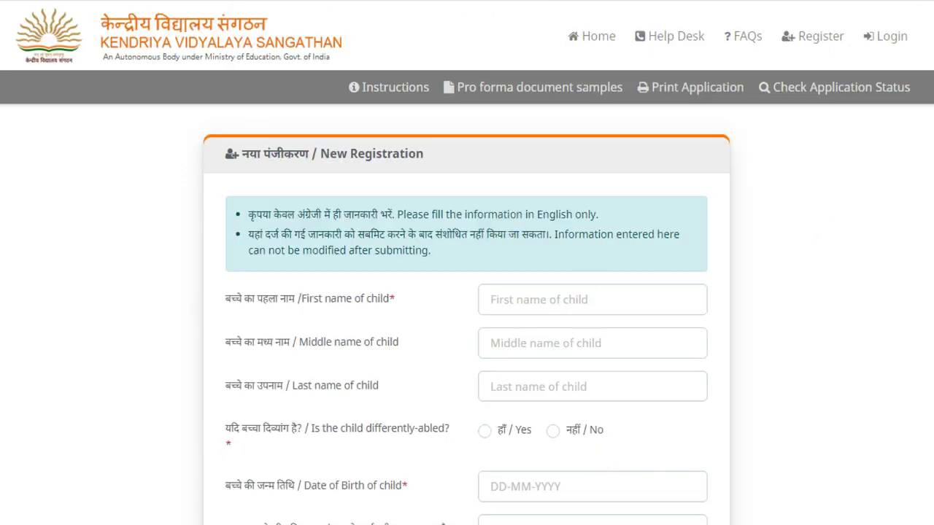
Step: Answer No to whether the child is differently-abled in the New Registration form
scroll(829, 239, down, 1)
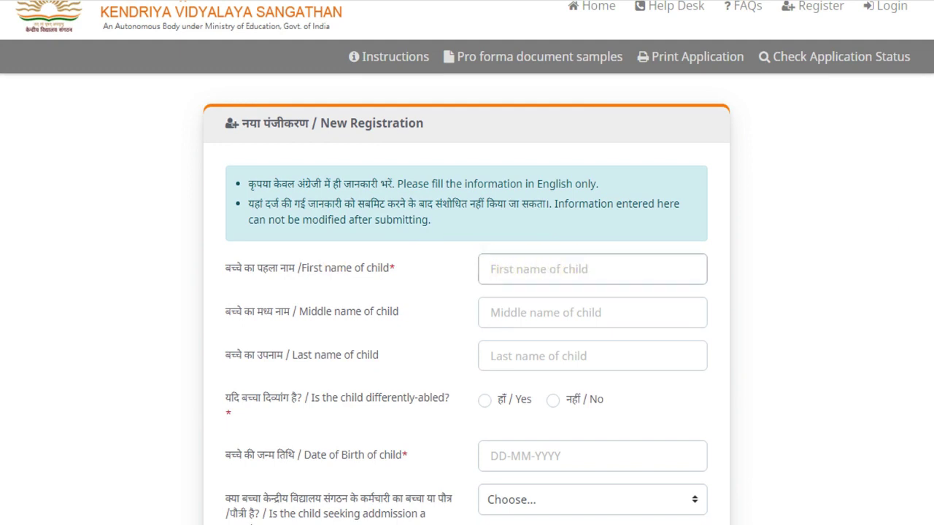
scroll(592, 270, down, 1)
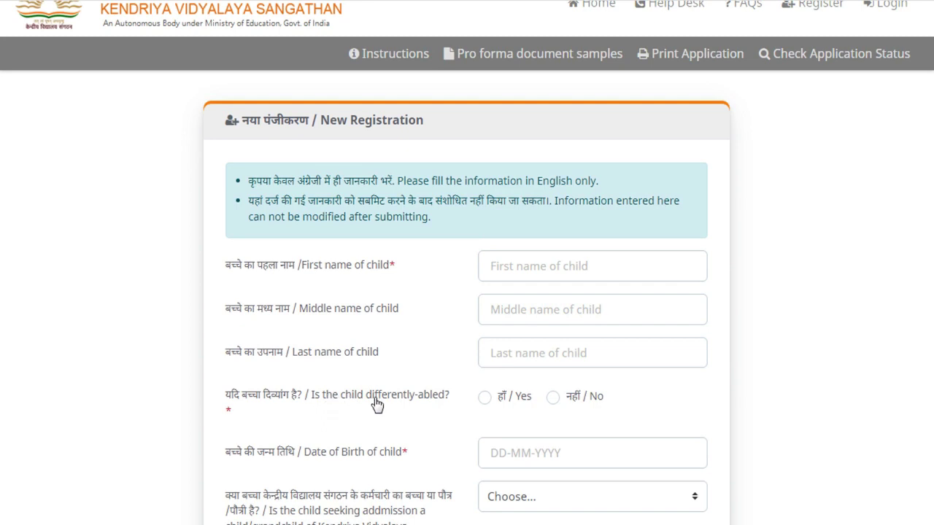
click(484, 399)
click(553, 399)
scroll(559, 416, down, 2)
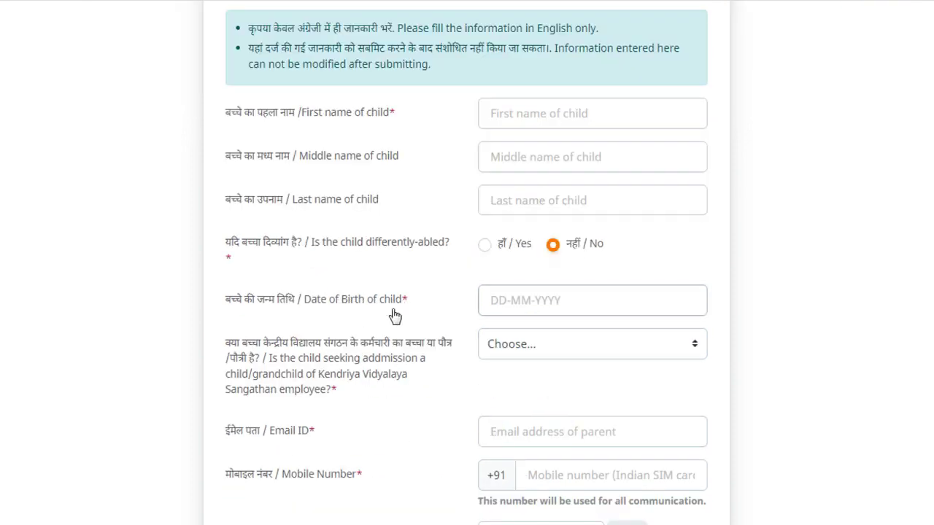
click(520, 300)
click(507, 299)
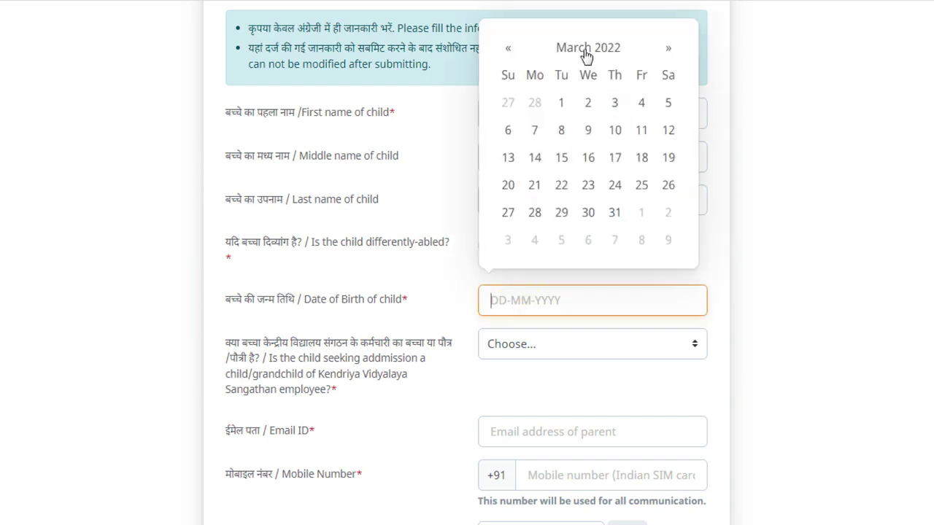
click(757, 200)
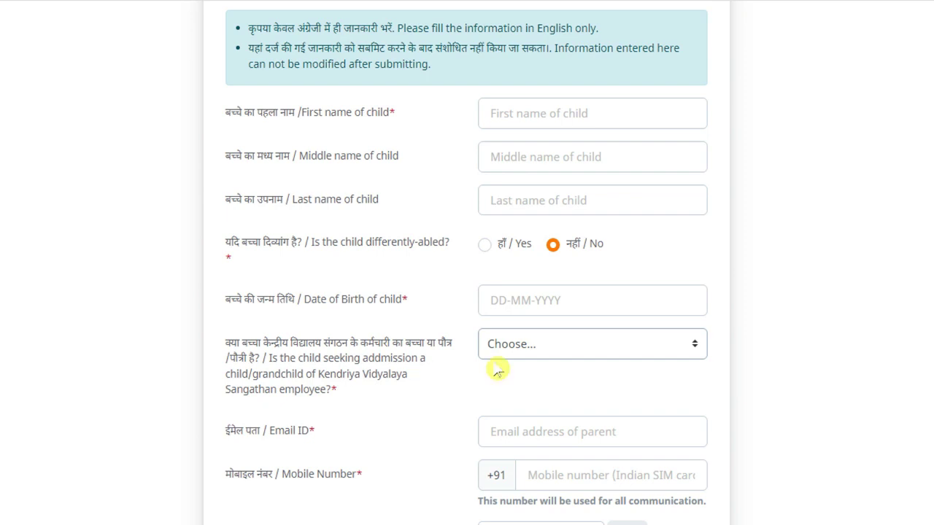
Step: Set the question about being a child or grandchild of a Kendriya Vidyalaya Sangathan employee to Not Applicable
click(546, 345)
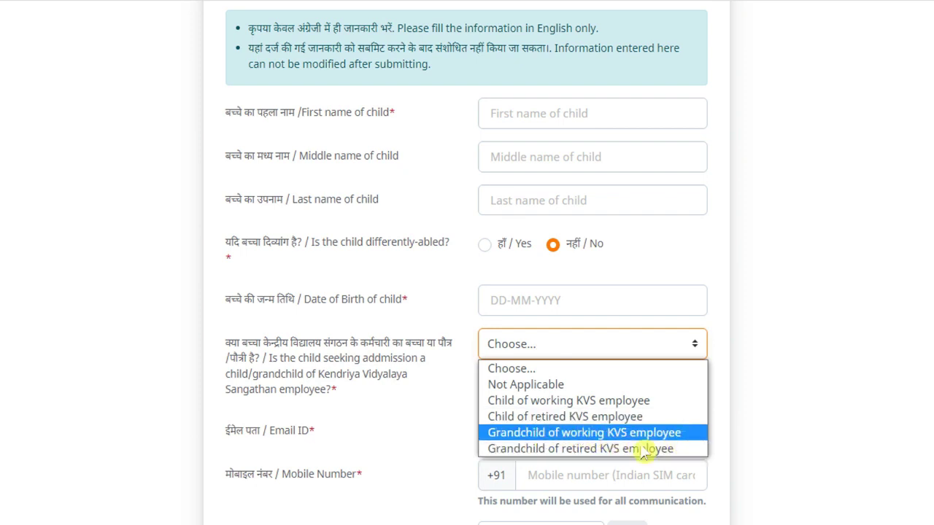
click(750, 391)
click(546, 356)
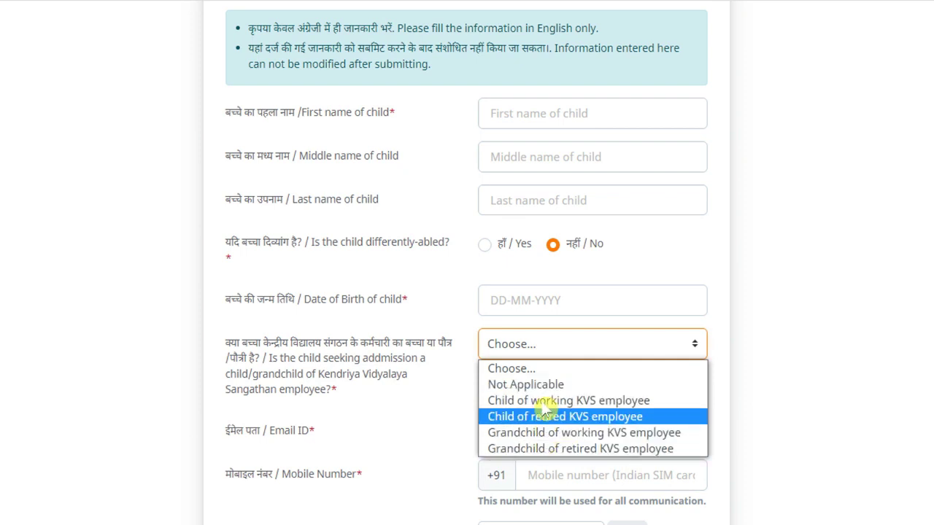
click(422, 394)
click(542, 353)
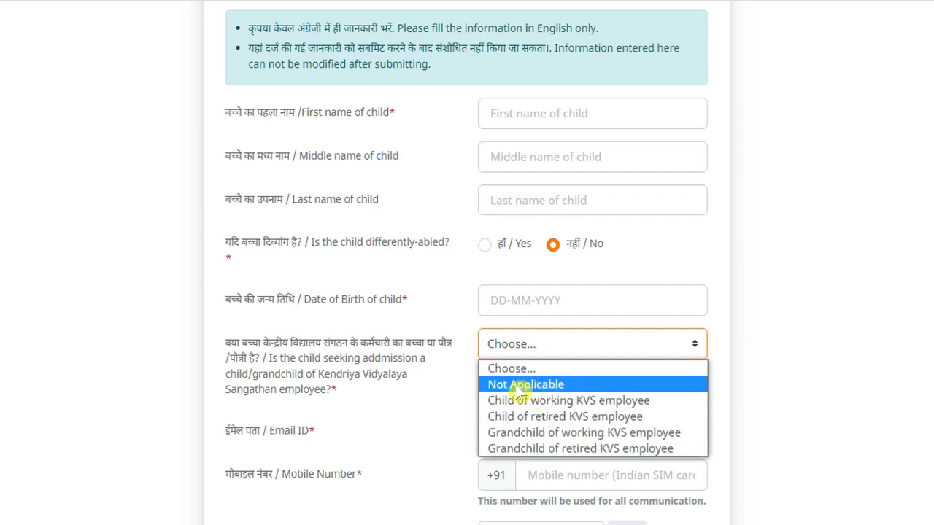
click(531, 386)
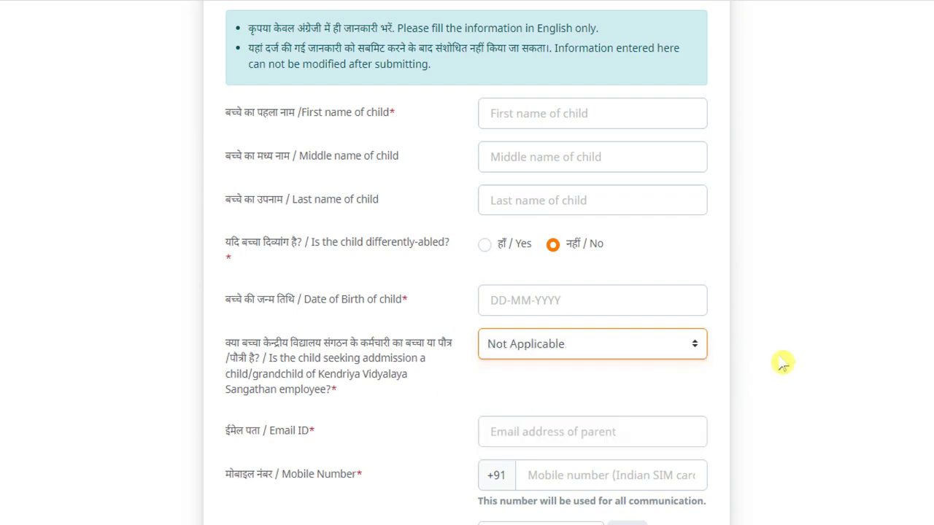
Step: Go through the parent's email, mobile number and captcha fields and submit the registration for OTP verification
scroll(782, 362, down, 1)
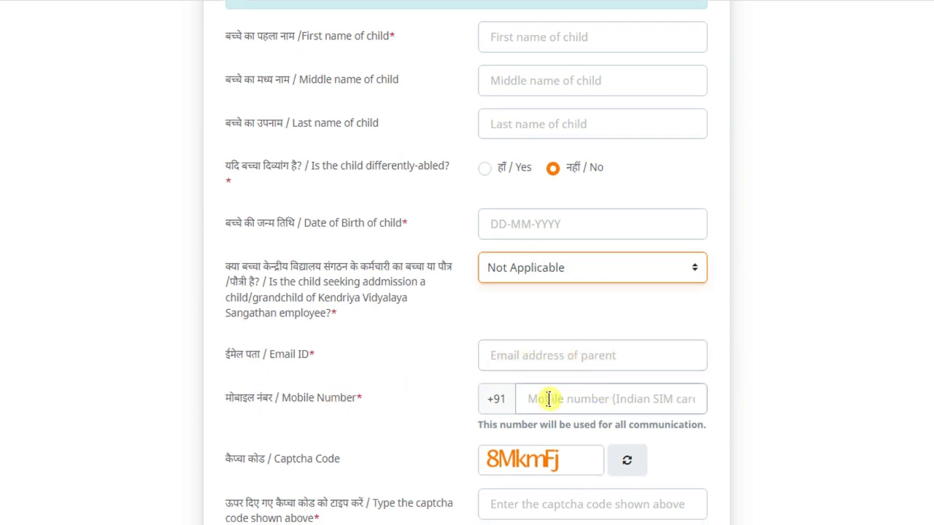
scroll(503, 467, down, 1)
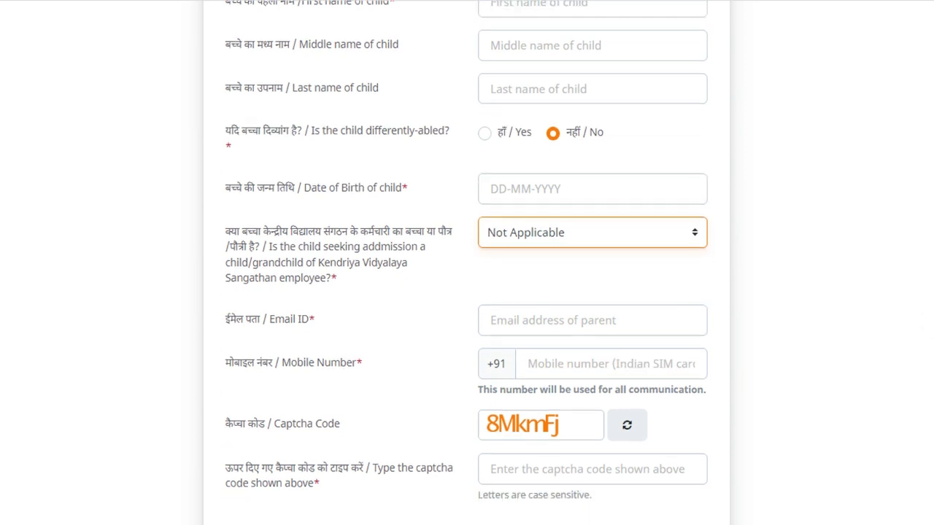
scroll(834, 401, down, 3)
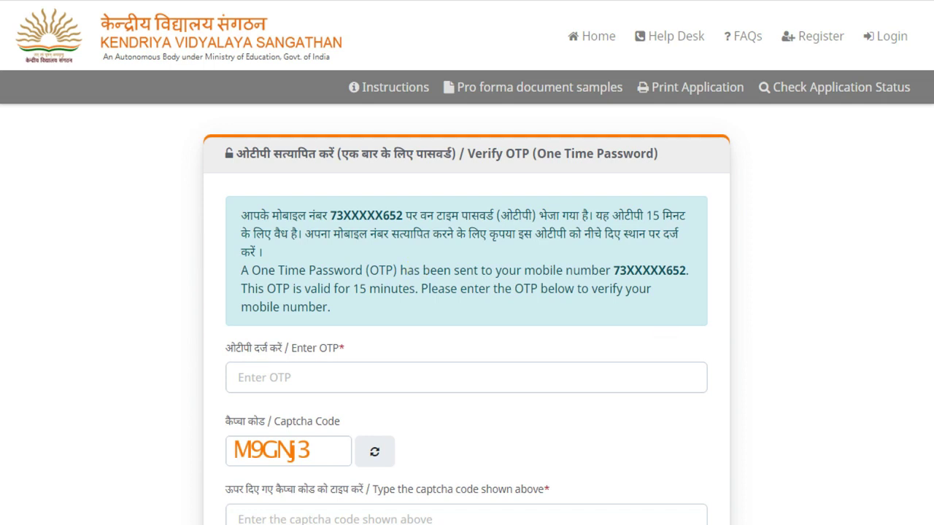
Step: Verify the registered mobile number with the one-time password and the captcha code
scroll(344, 235, down, 1)
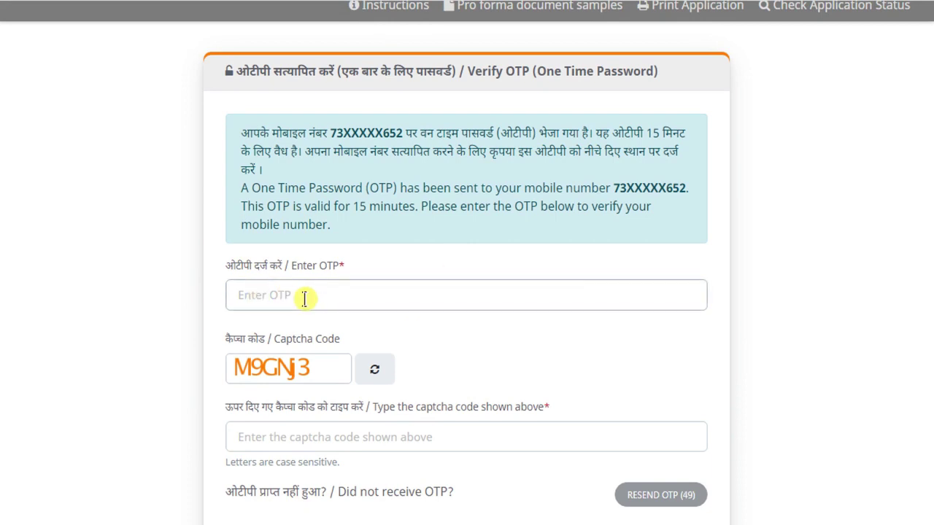
scroll(270, 292, down, 1)
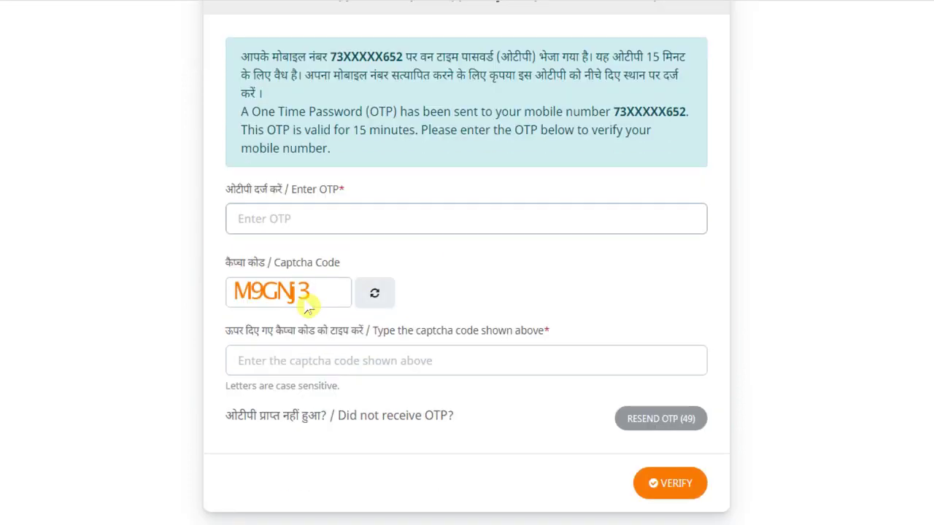
click(264, 358)
scroll(517, 368, down, 1)
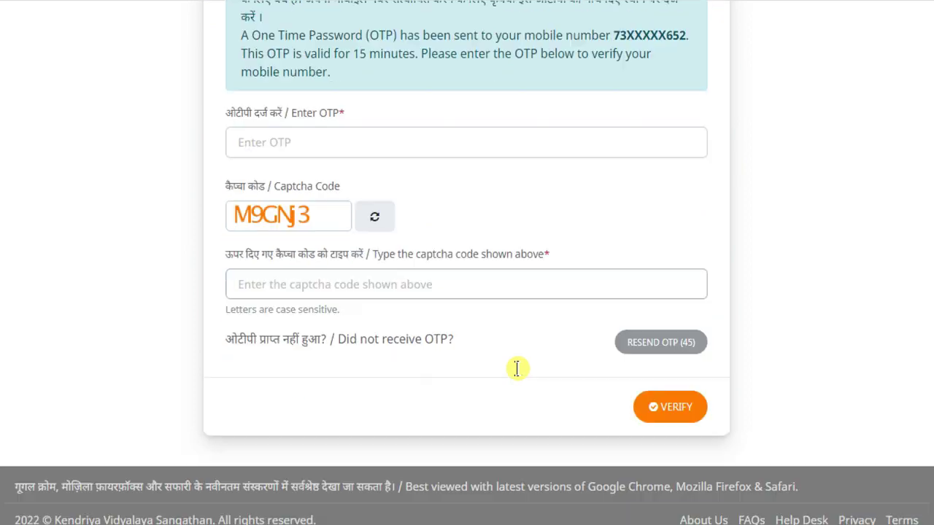
click(639, 403)
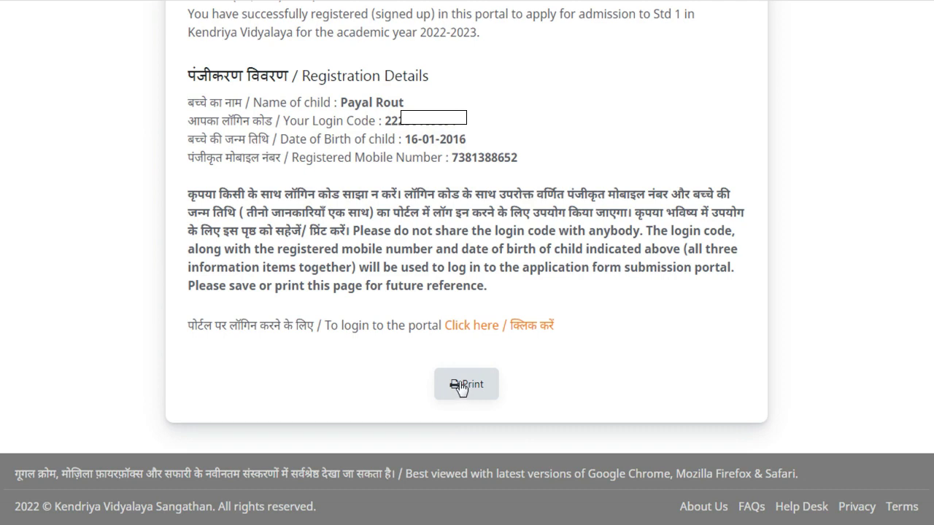
Step: Open the registered user sign-in and log in with the login code, child's date of birth, mobile number and captcha code
click(469, 328)
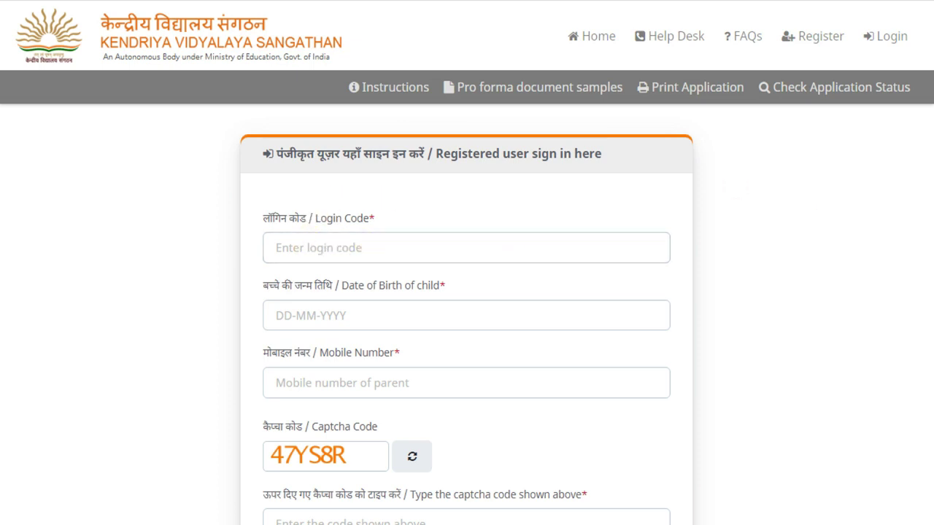
scroll(467, 263, down, 1)
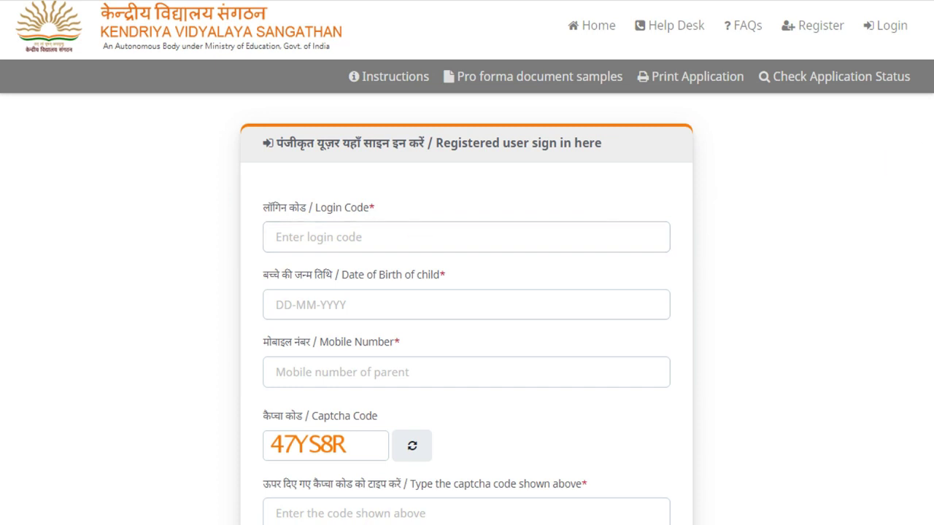
scroll(617, 216, down, 1)
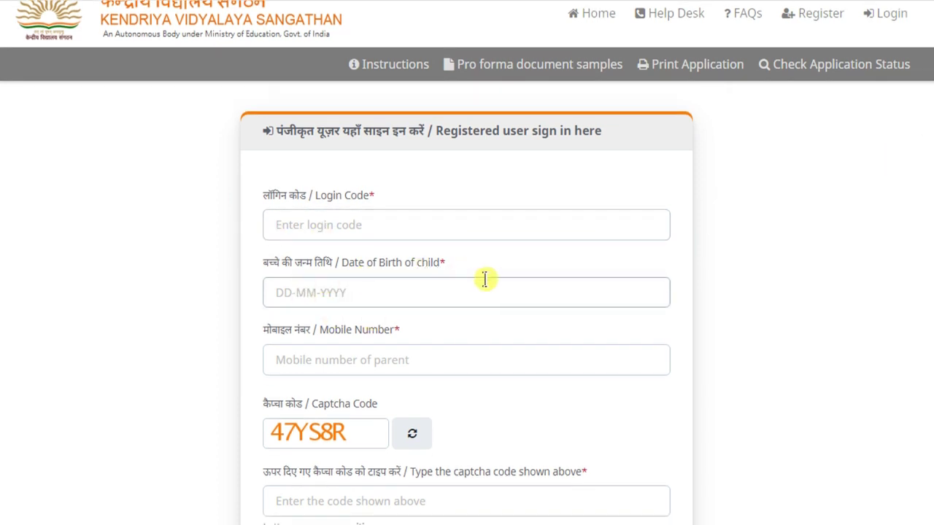
click(337, 294)
click(719, 292)
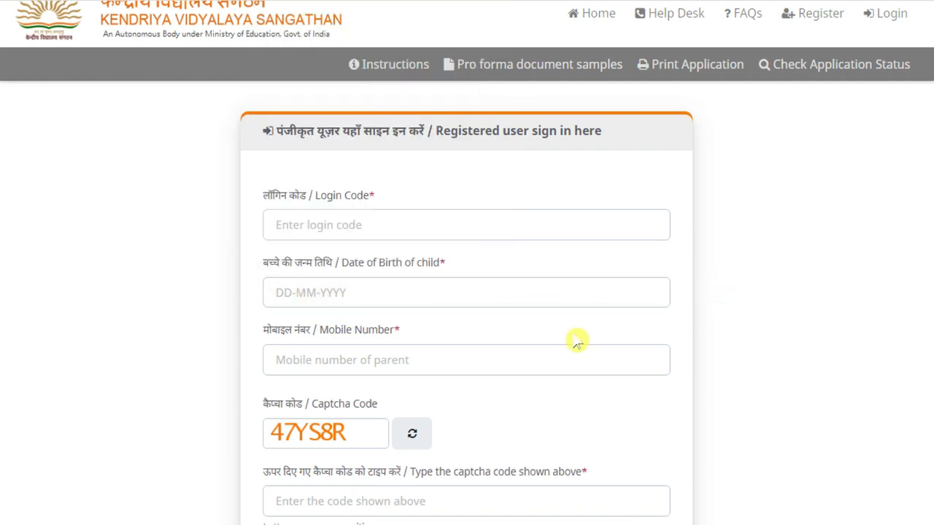
scroll(510, 328, down, 1)
click(294, 285)
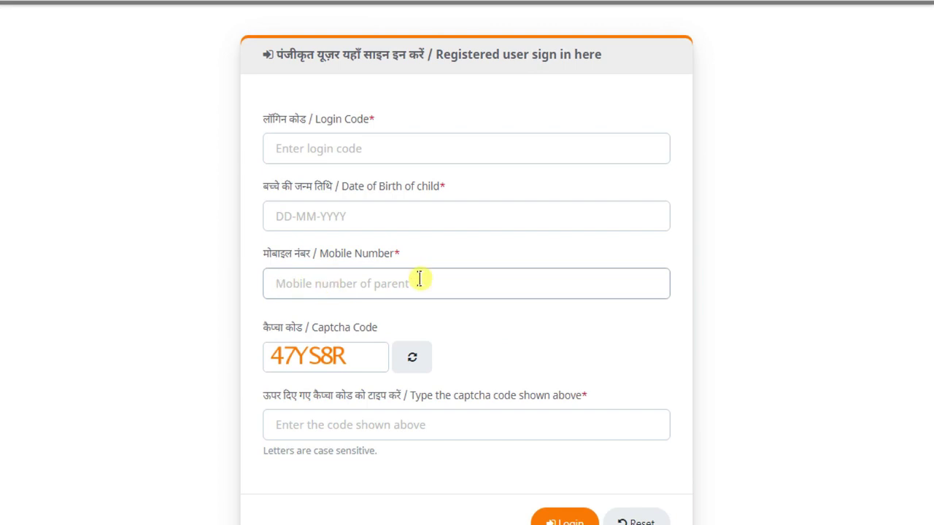
click(325, 421)
scroll(540, 416, down, 2)
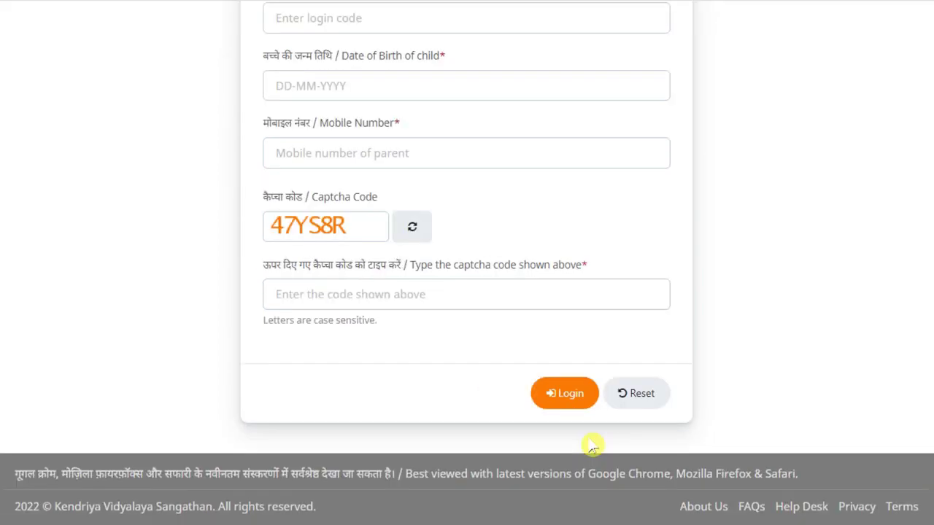
click(537, 397)
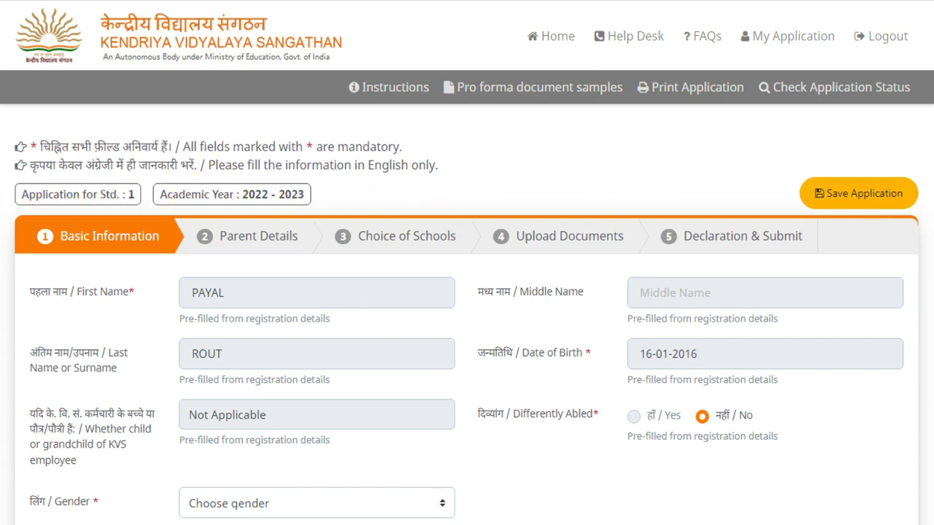
Step: Set the child's gender to Female in Basic Information and answer No to applying in the Single Girl Child category
scroll(270, 160, down, 1)
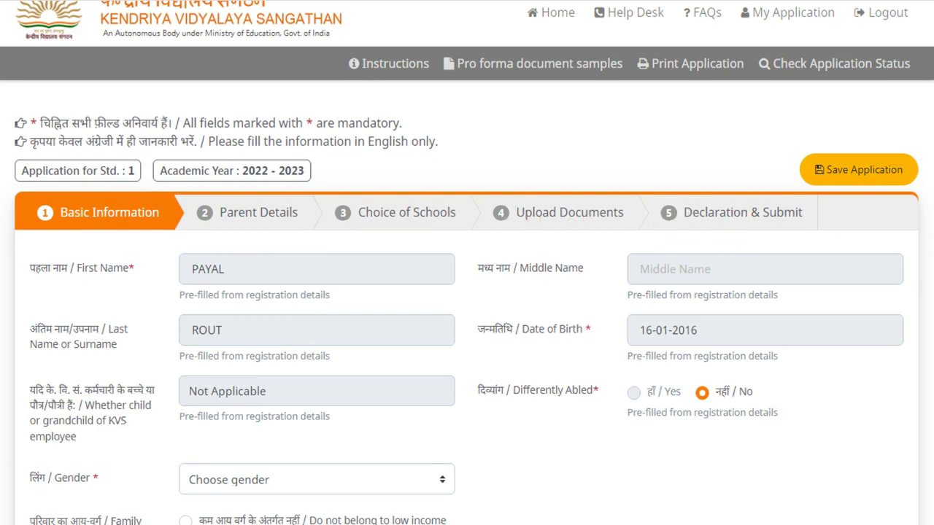
scroll(467, 292, down, 1)
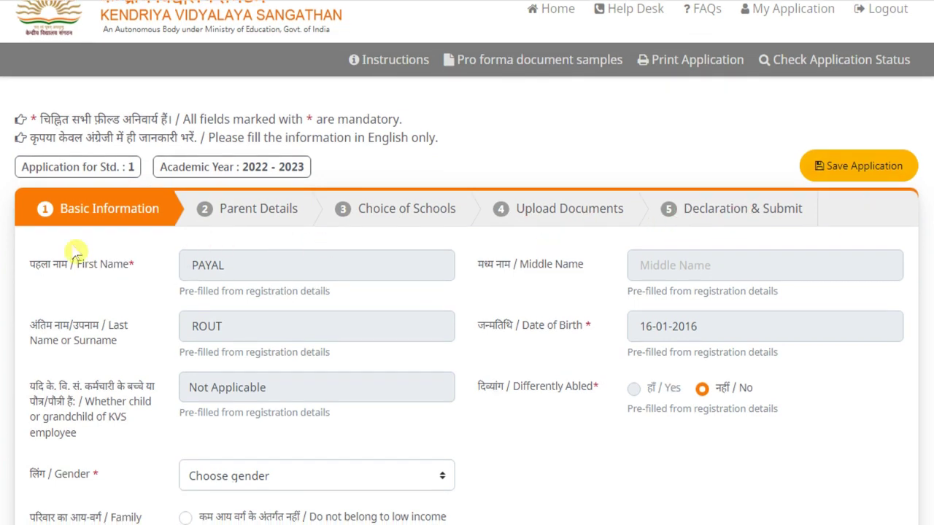
scroll(467, 292, down, 1)
scroll(467, 292, down, 2)
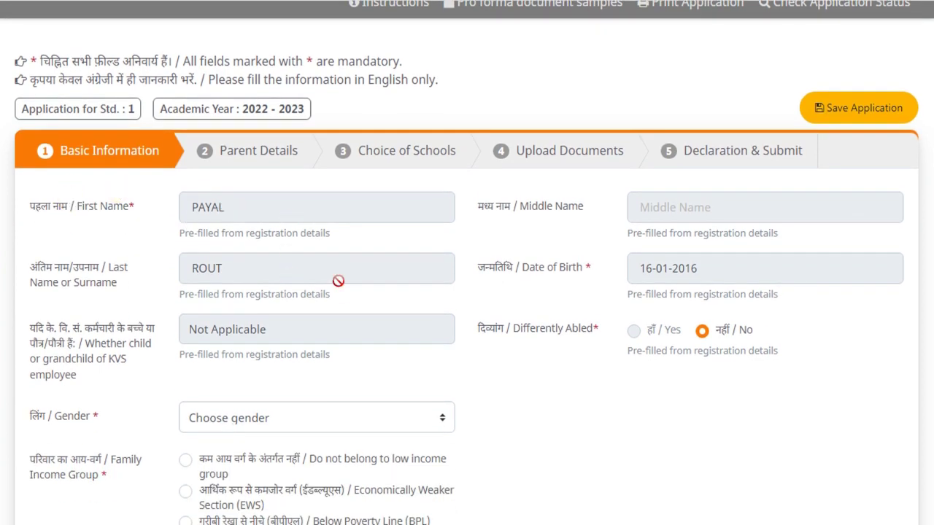
scroll(338, 281, down, 3)
scroll(410, 317, down, 1)
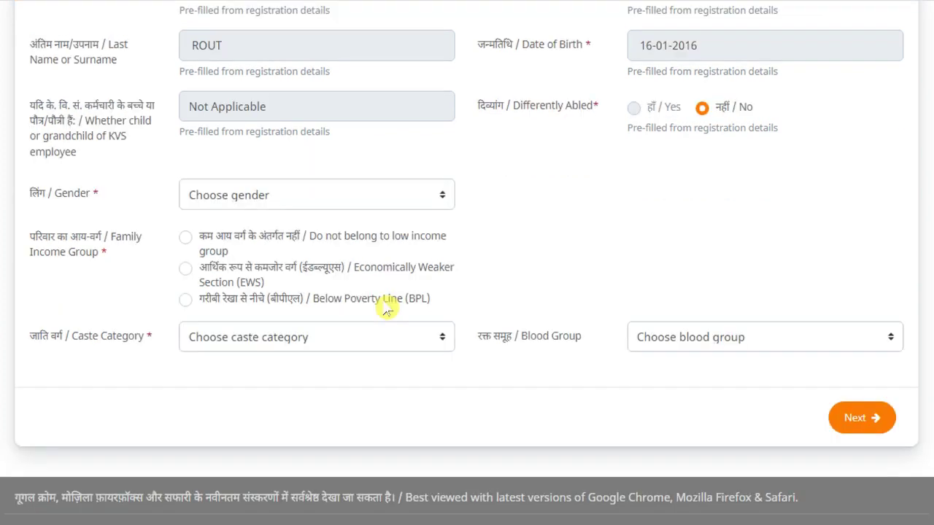
scroll(387, 310, down, 1)
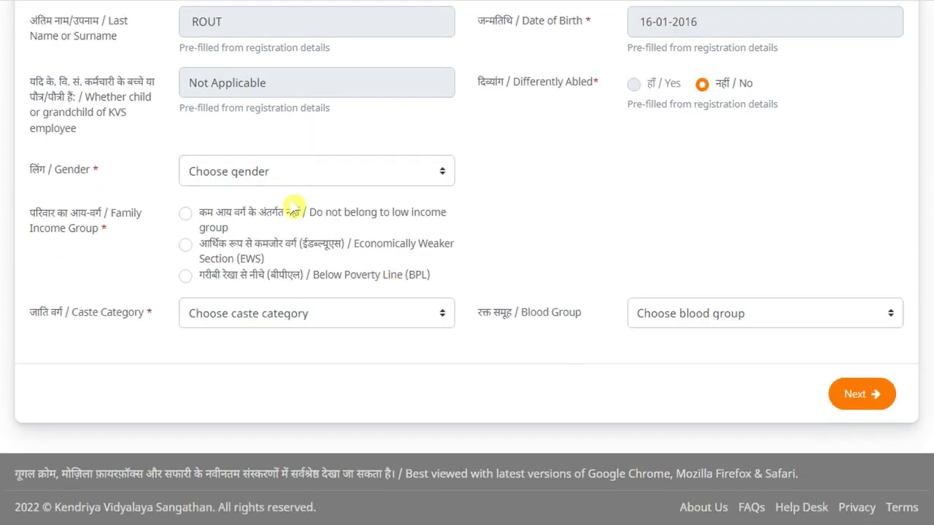
click(282, 179)
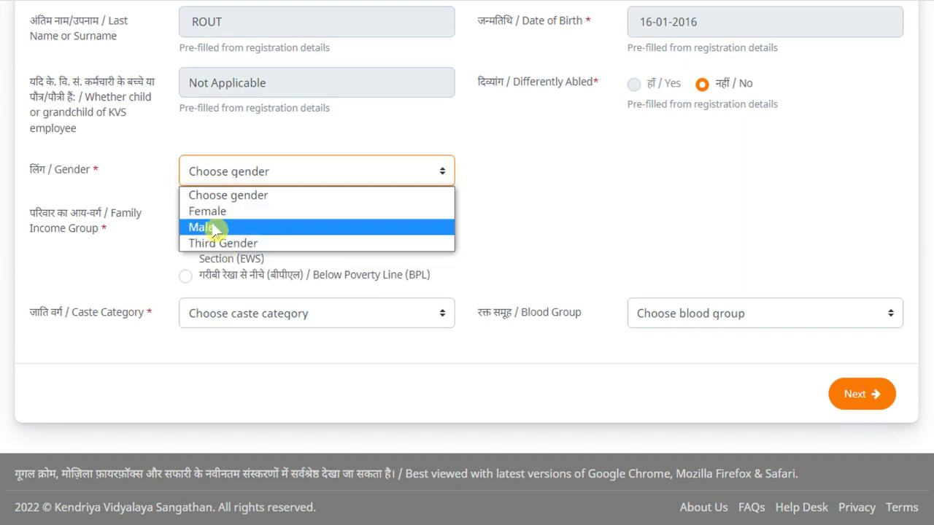
click(212, 211)
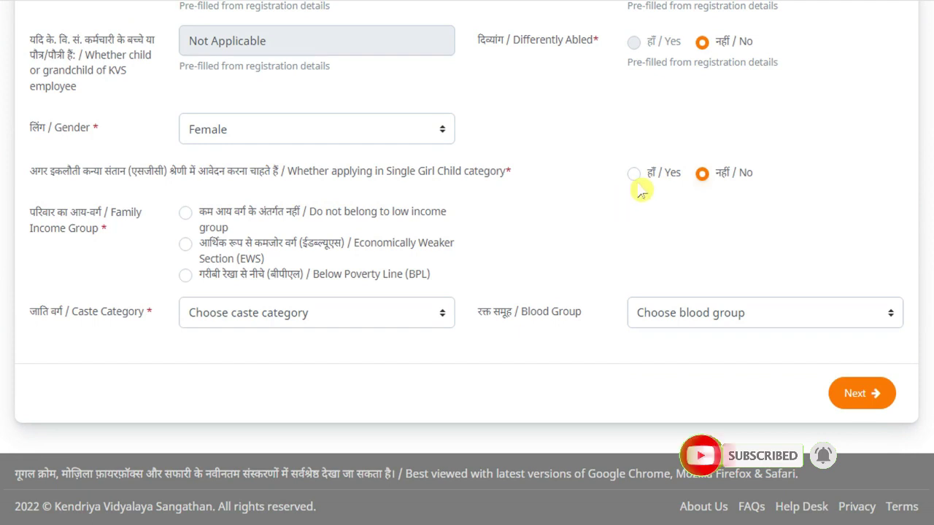
click(693, 178)
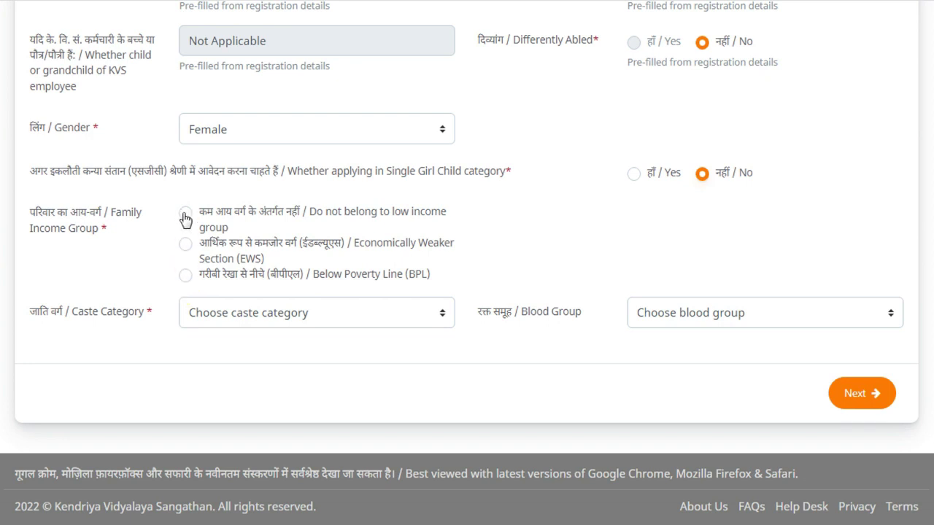
Step: Set the family income group to Do not belong to low income group and the caste category to General
click(384, 252)
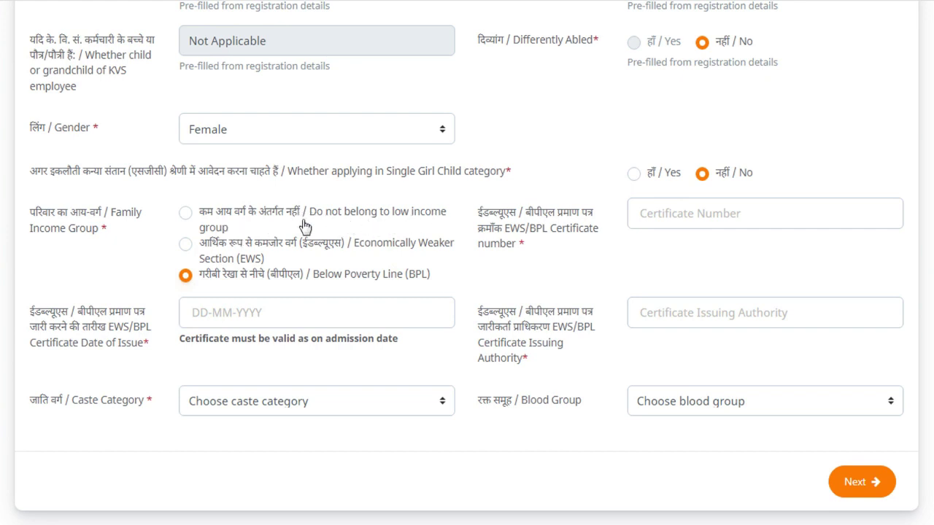
click(186, 214)
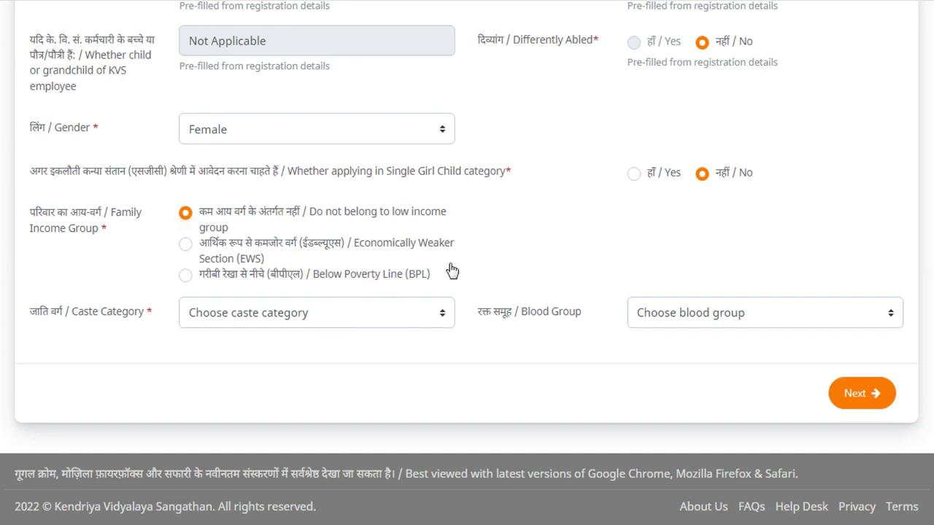
click(325, 325)
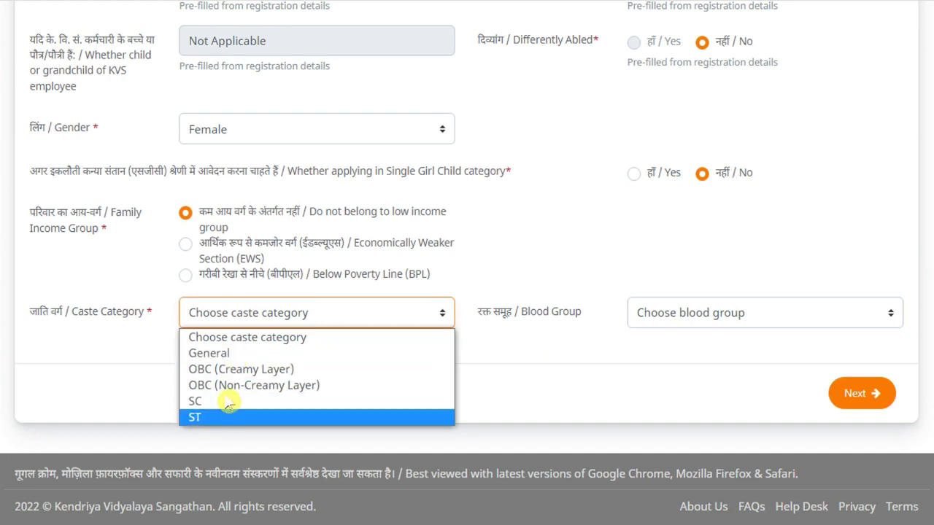
click(221, 360)
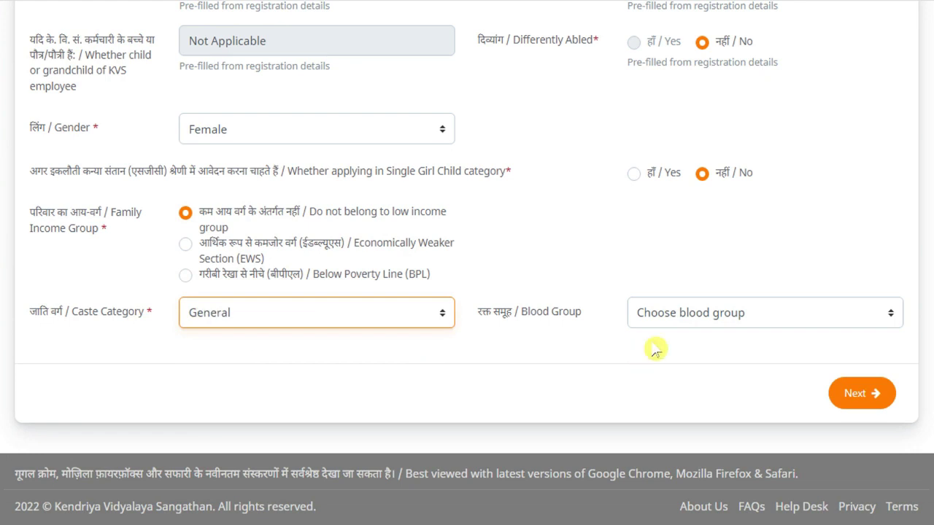
Step: Set the child's blood group to O +ve and continue to the Parent Details section
click(780, 319)
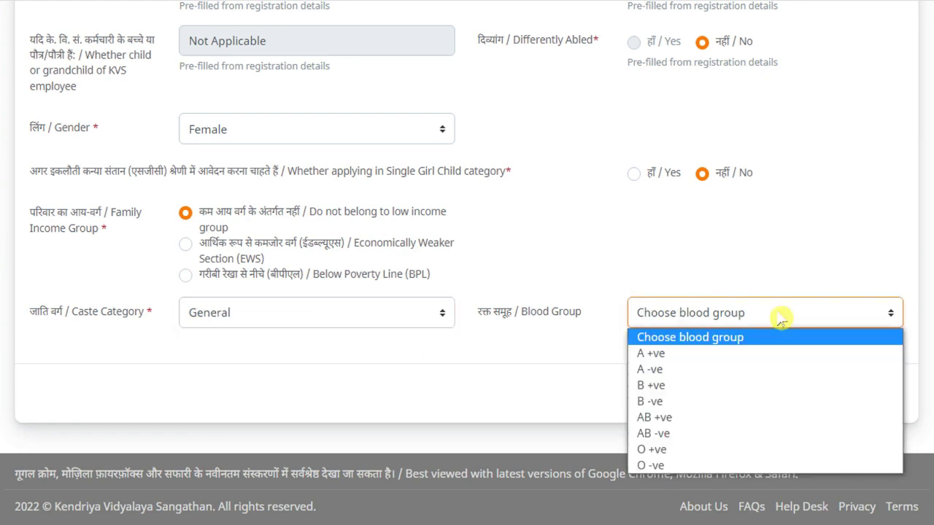
click(654, 452)
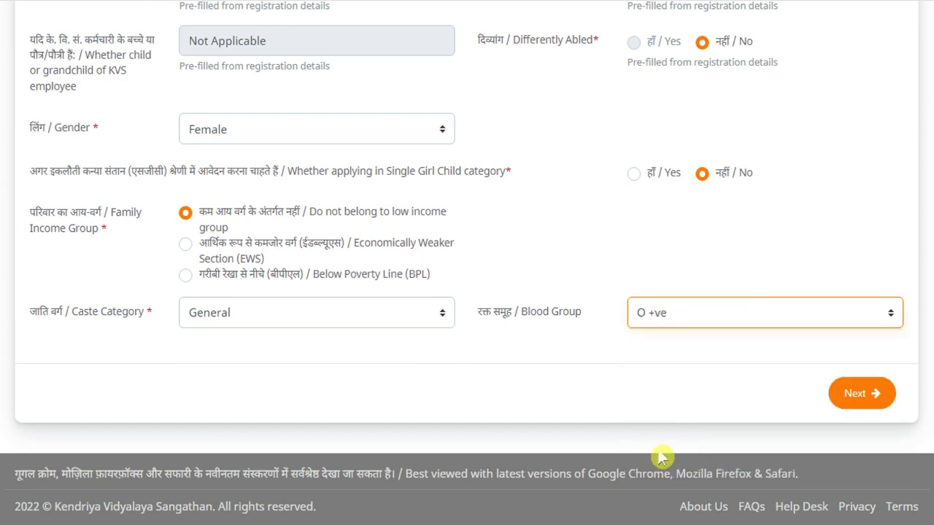
click(852, 397)
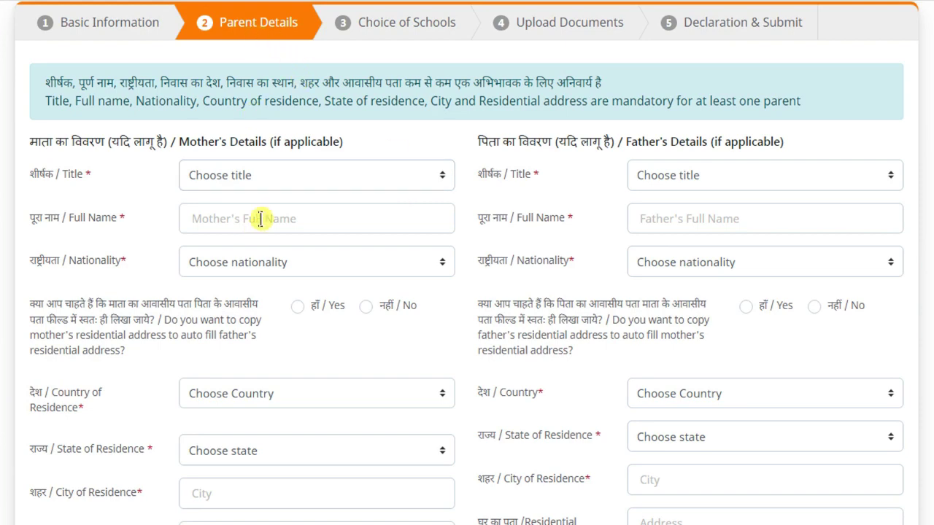
Step: In the mother's details, set the title to Mrs. and the nationality to Indian, leaving the full name blank
scroll(905, 139, up, 2)
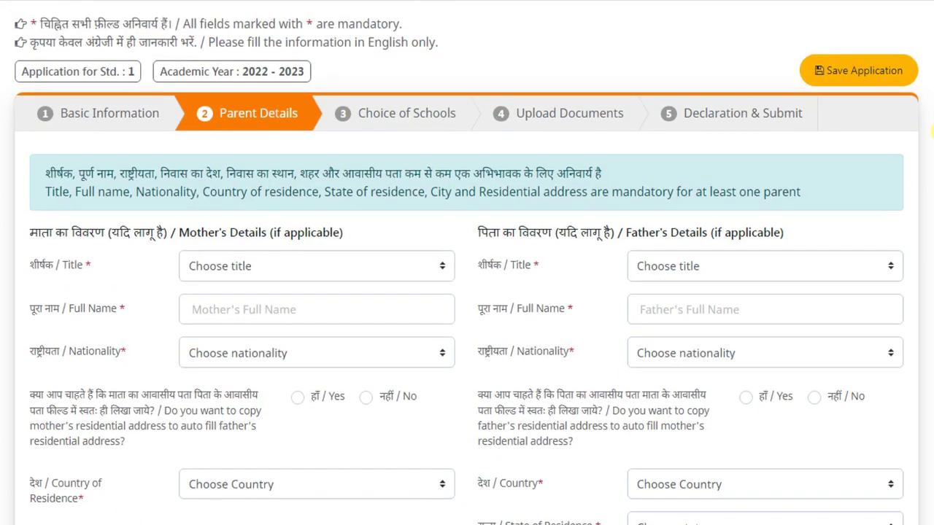
scroll(176, 332, up, 3)
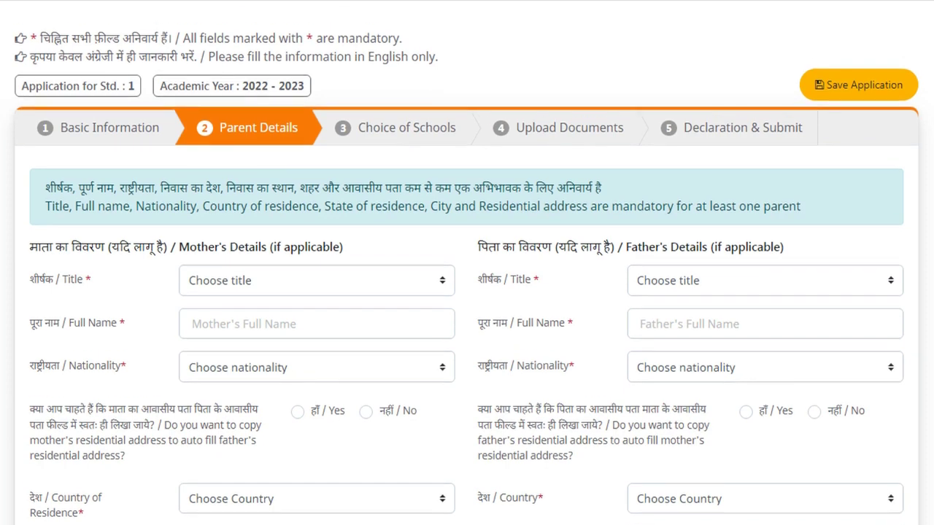
scroll(176, 332, down, 2)
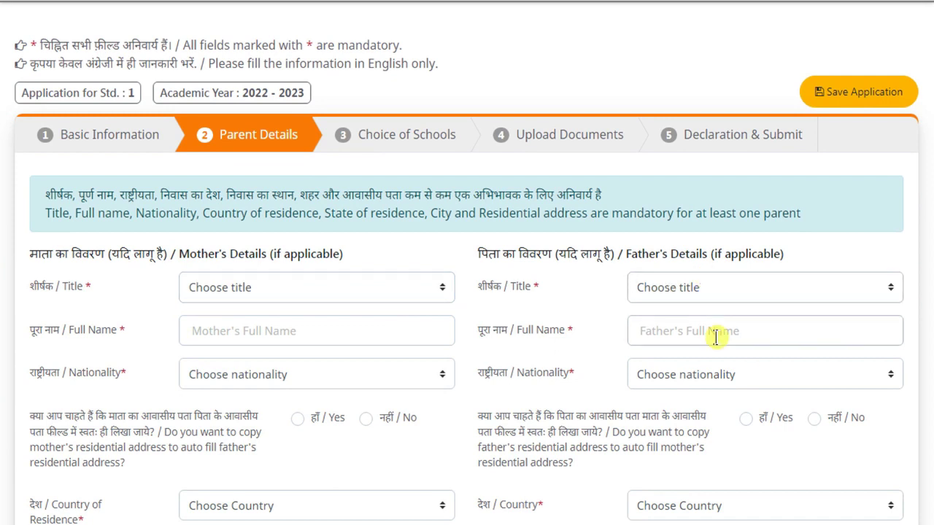
scroll(286, 225, down, 1)
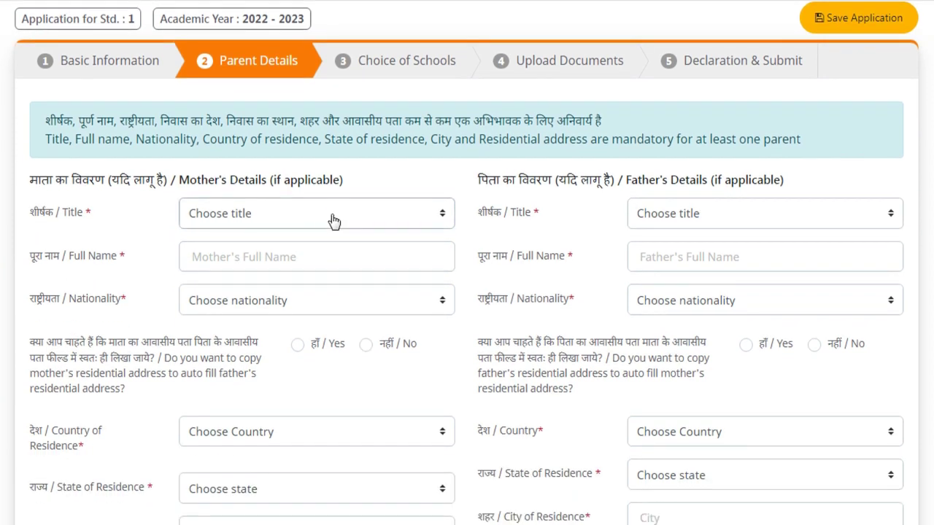
click(333, 216)
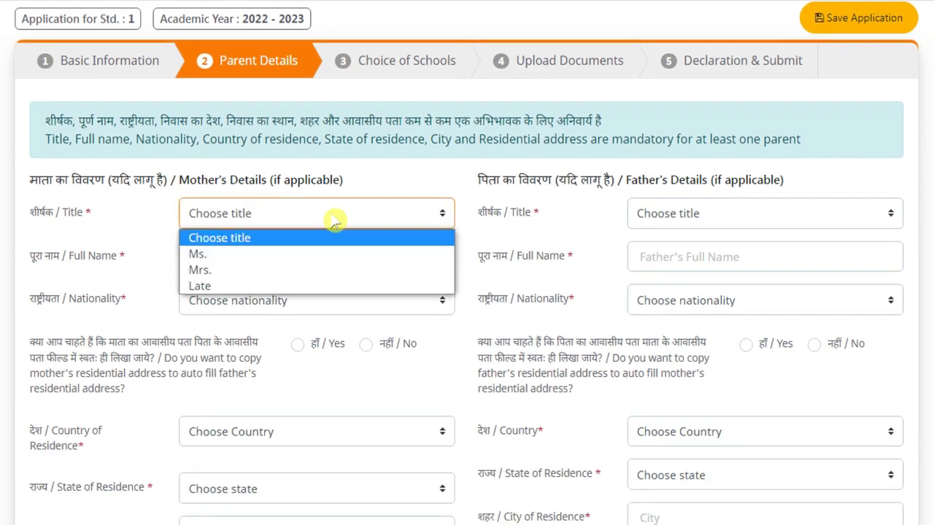
click(205, 270)
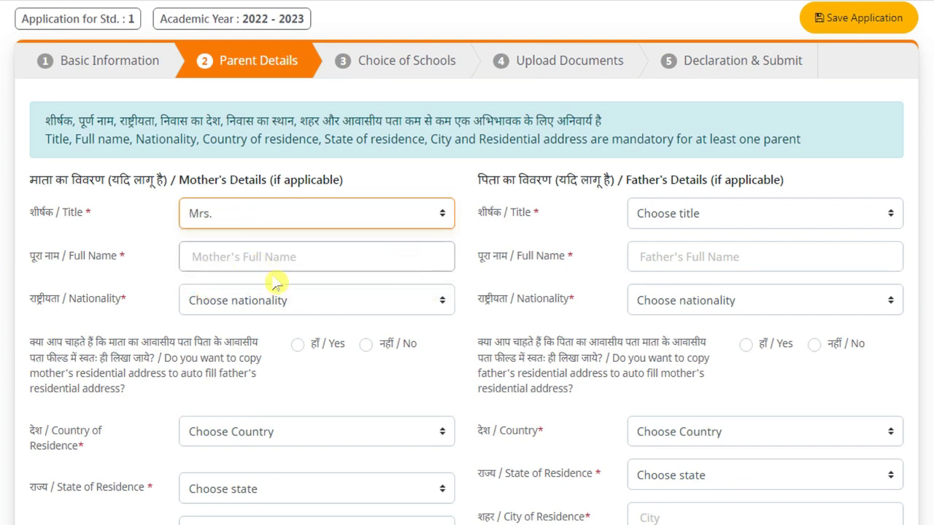
click(202, 255)
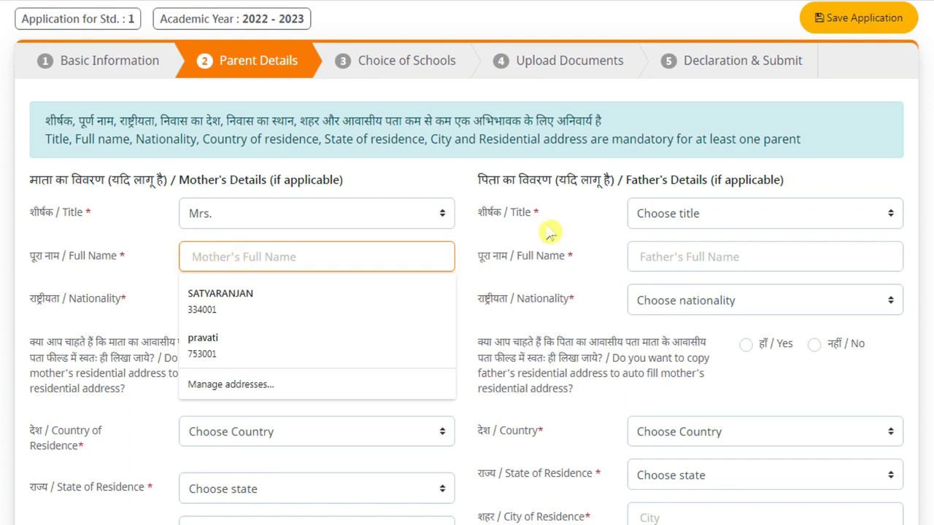
click(501, 234)
click(413, 301)
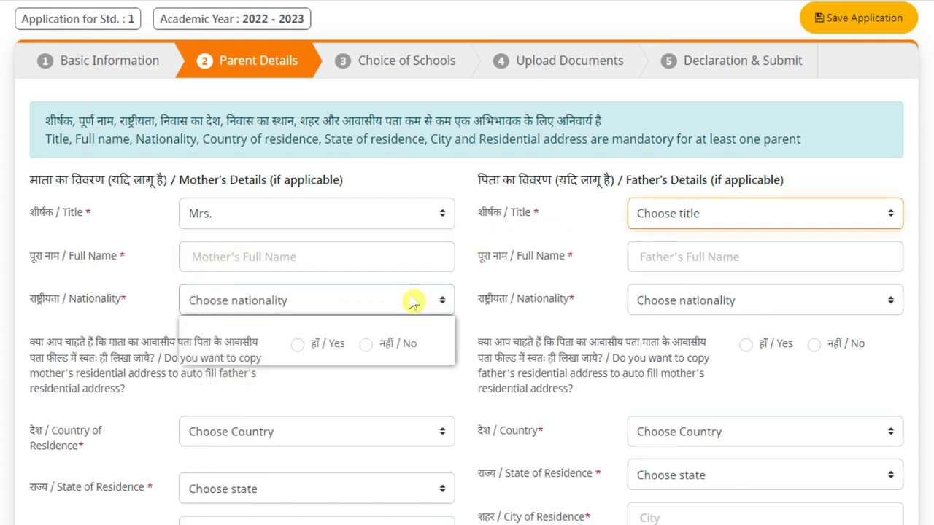
click(243, 348)
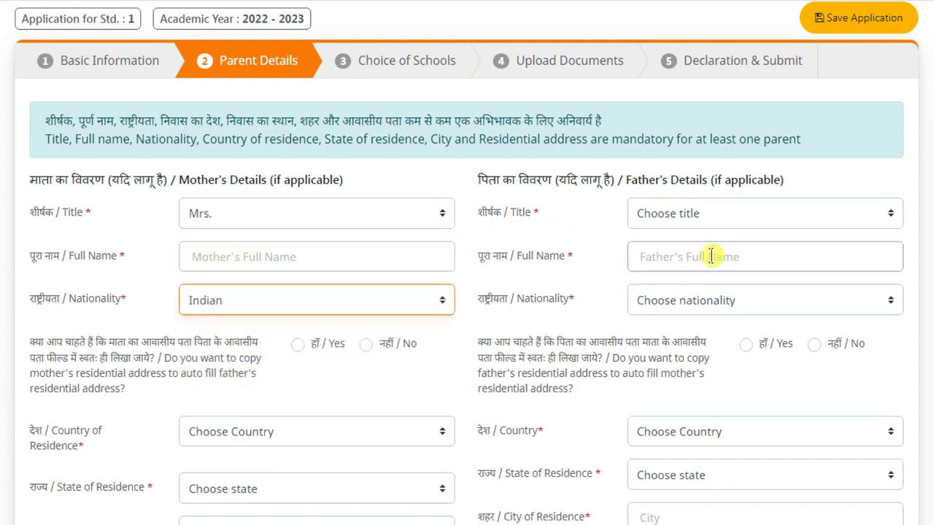
Step: In the father's details, set the title to Mr. and the nationality to Indian
click(664, 219)
click(667, 254)
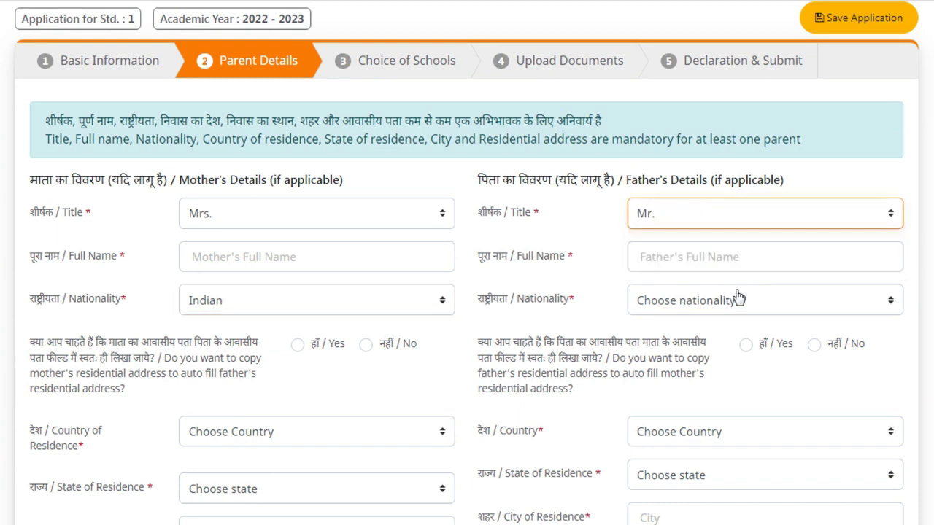
click(670, 299)
click(664, 340)
Step: Answer Yes to copying the mother's residential address into the father's residential address
scroll(672, 342, down, 2)
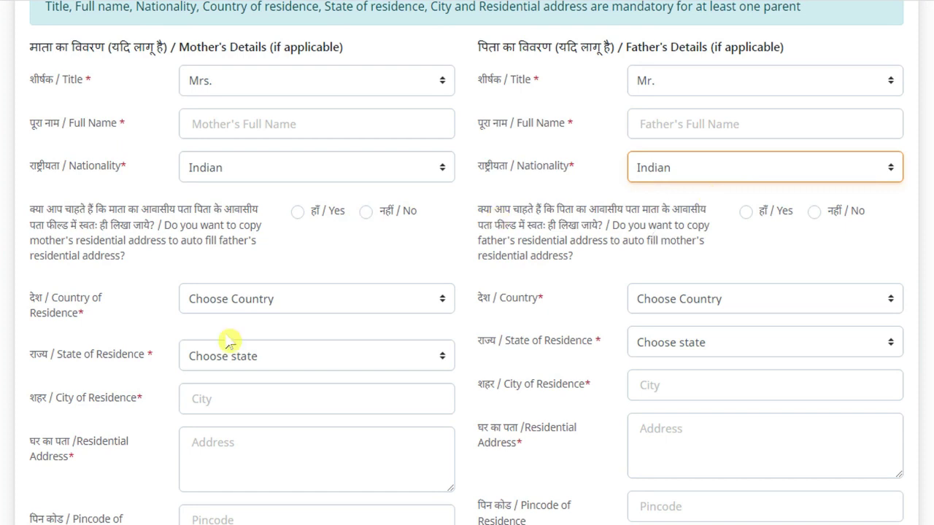
scroll(467, 262, down, 1)
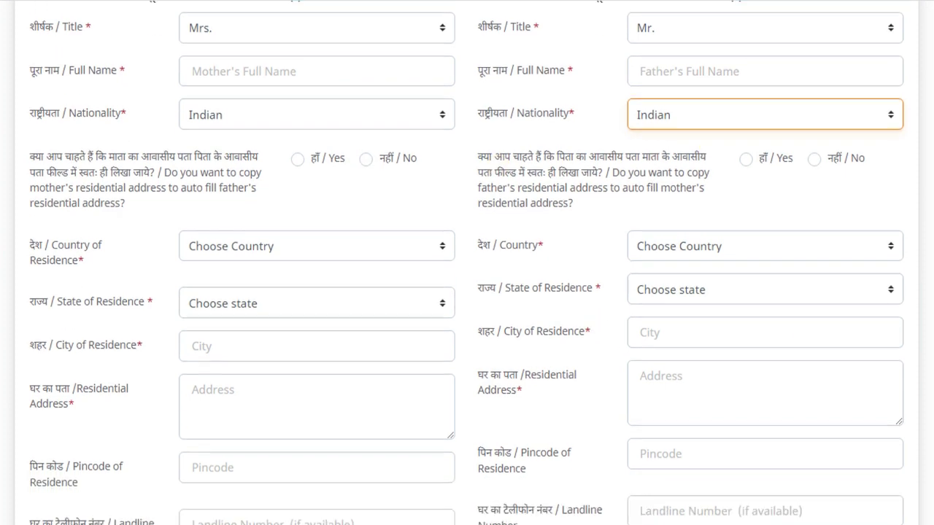
click(299, 159)
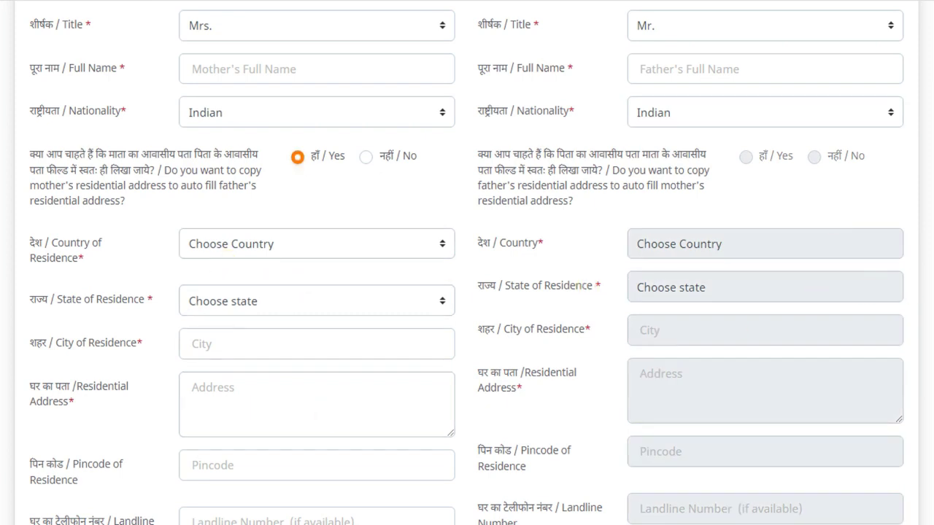
Step: Set the mother's country of residence to India and her state of residence to Odisha
scroll(467, 262, down, 1)
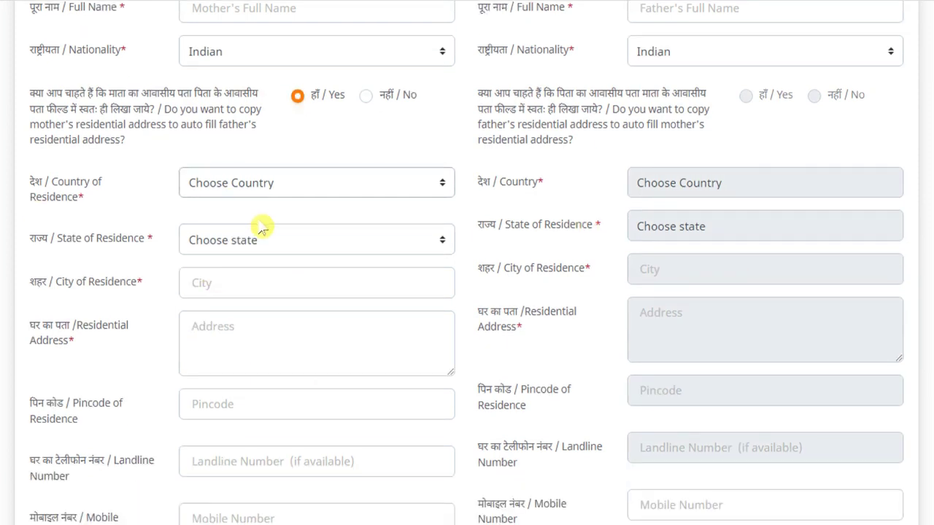
click(261, 192)
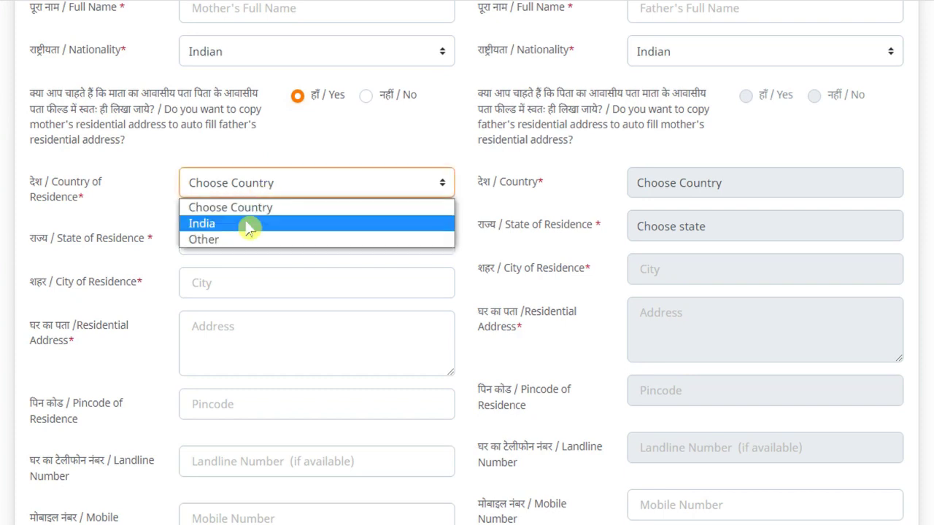
click(248, 228)
click(261, 242)
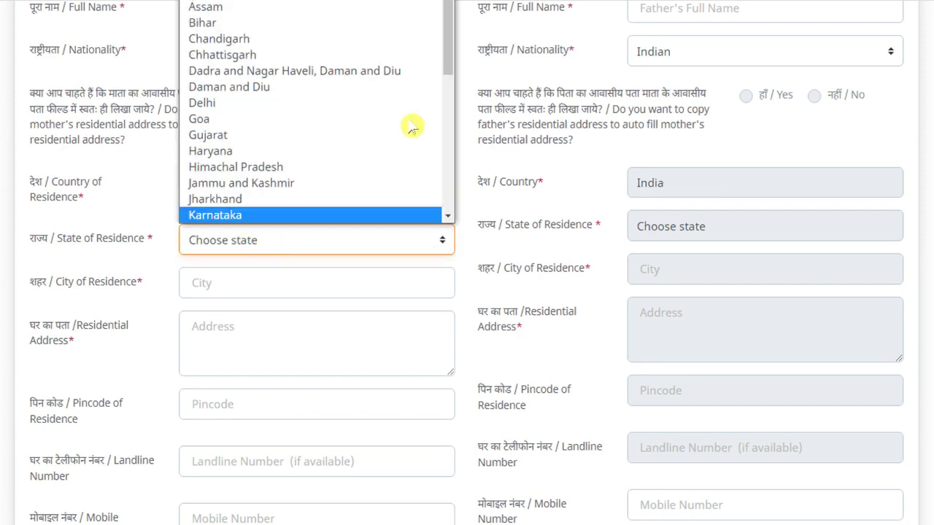
drag(450, 44, 458, 124)
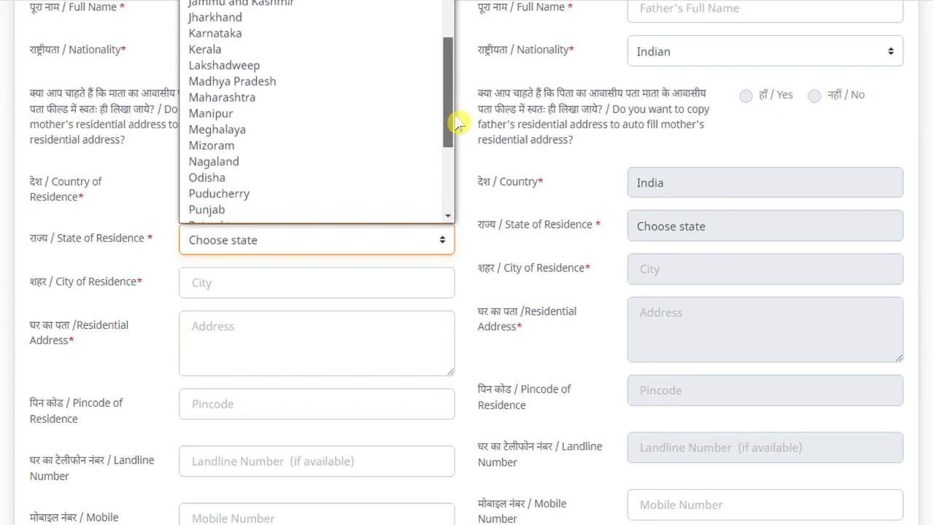
scroll(236, 194, up, 2)
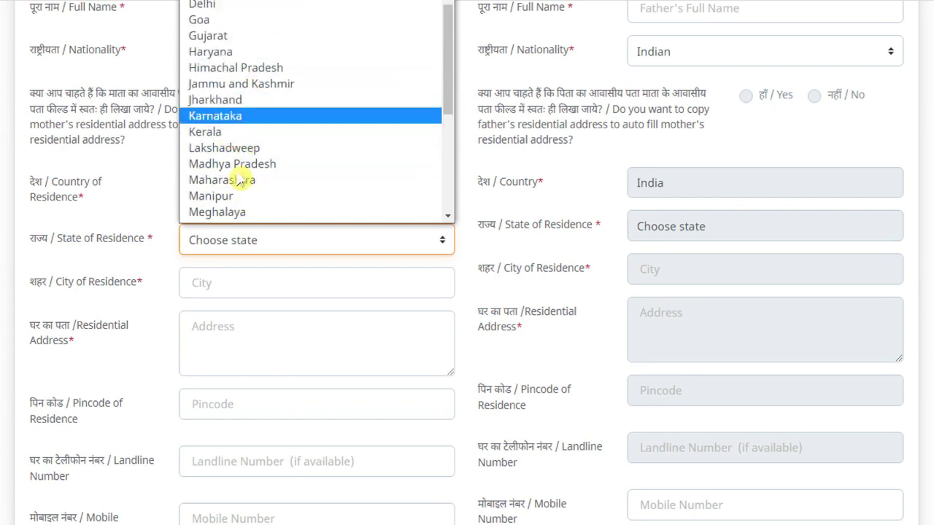
scroll(240, 173, up, 2)
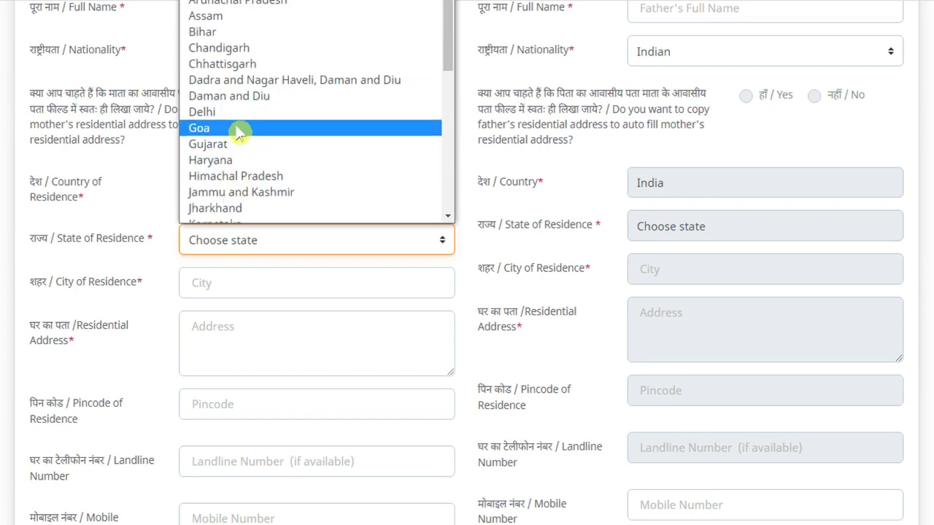
scroll(239, 133, down, 5)
scroll(239, 135, up, 5)
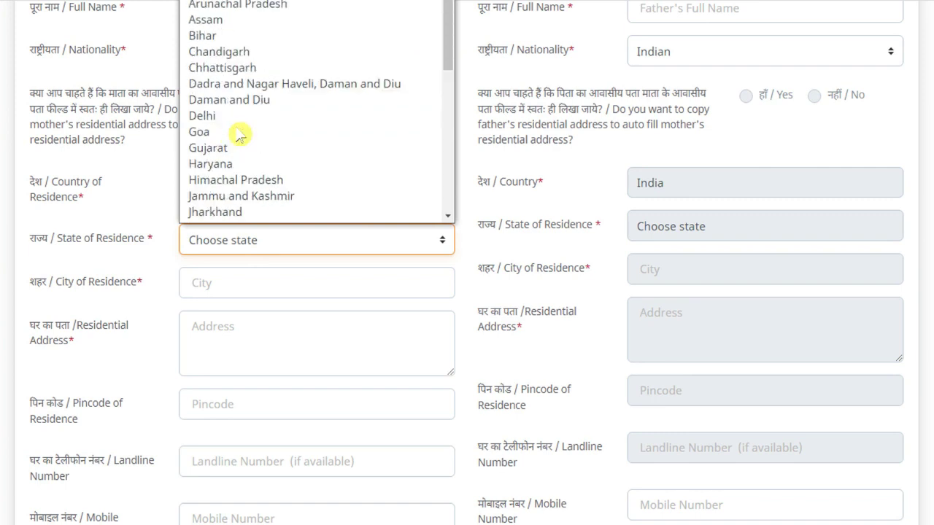
scroll(240, 136, down, 5)
click(225, 24)
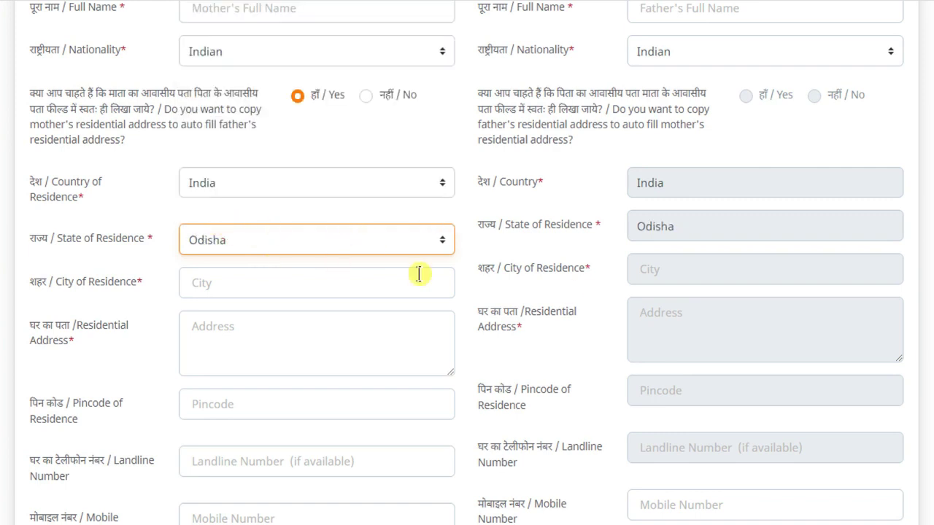
Step: Review the remaining city, address, contact, occupation and organisation fields for both parents
scroll(824, 168, up, 1)
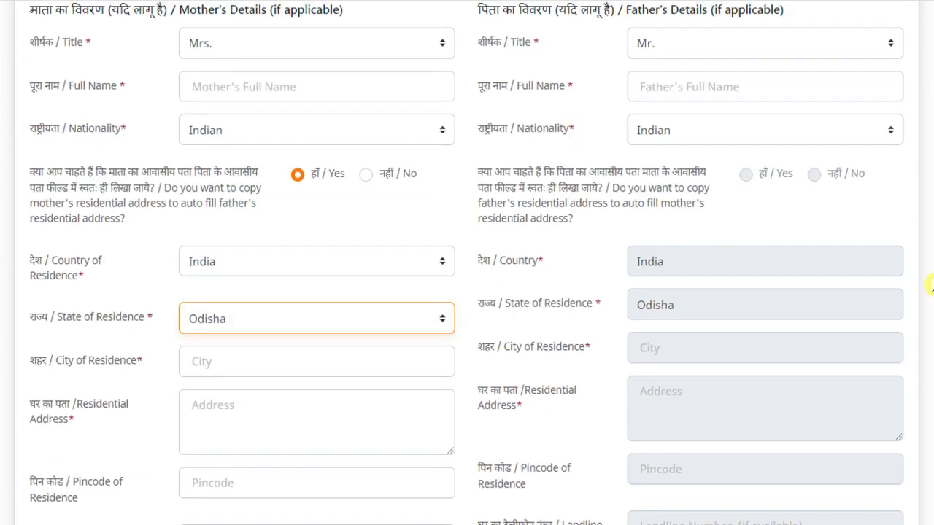
scroll(396, 248, down, 2)
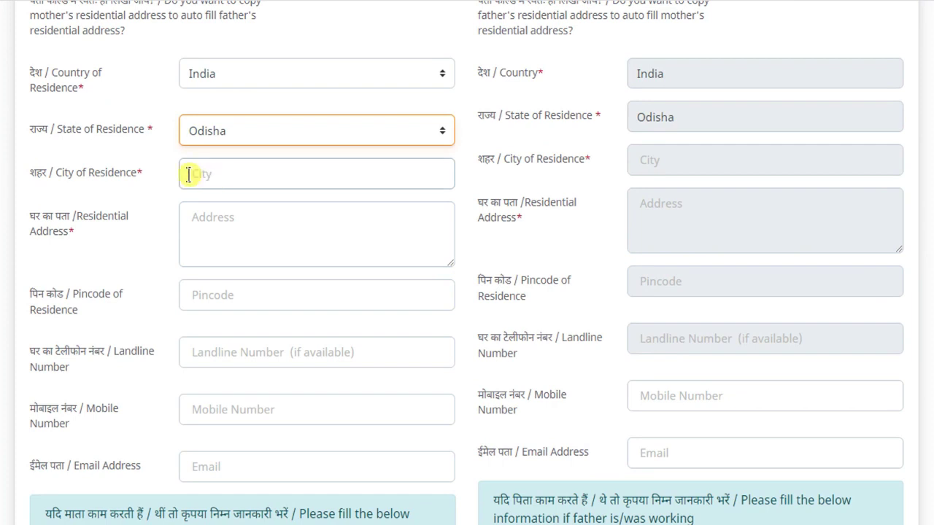
click(237, 173)
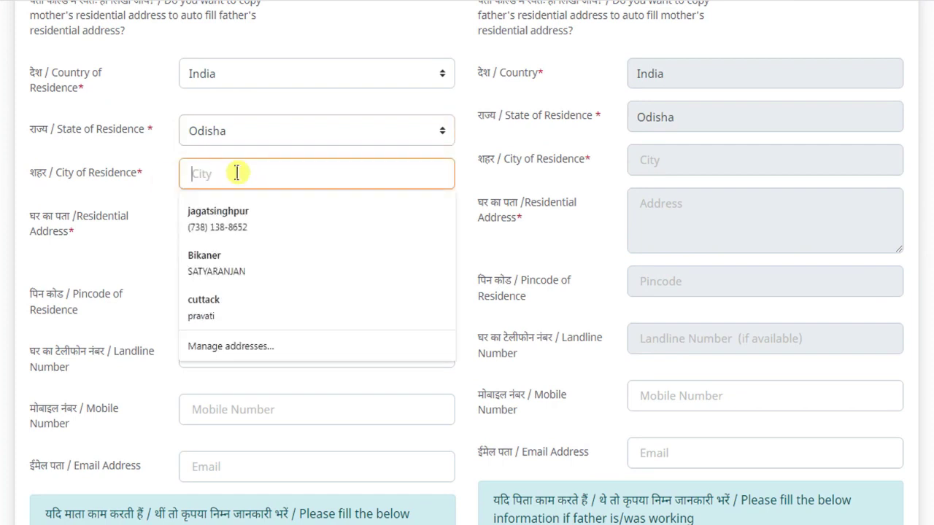
click(479, 175)
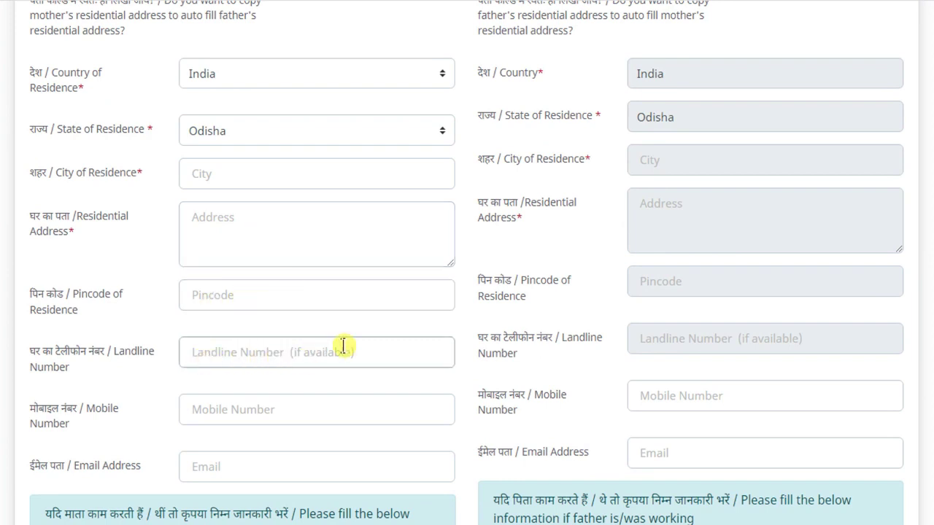
scroll(321, 355, down, 1)
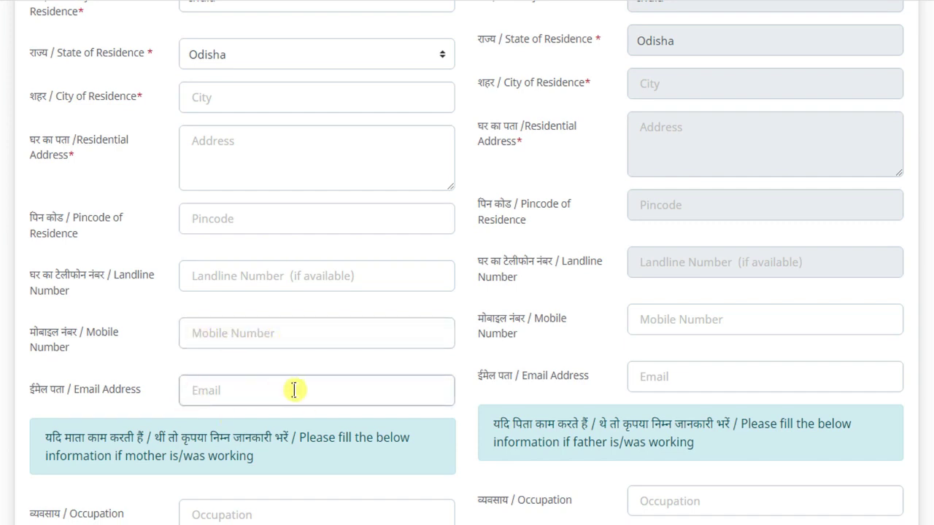
scroll(351, 388, down, 2)
scroll(190, 365, up, 1)
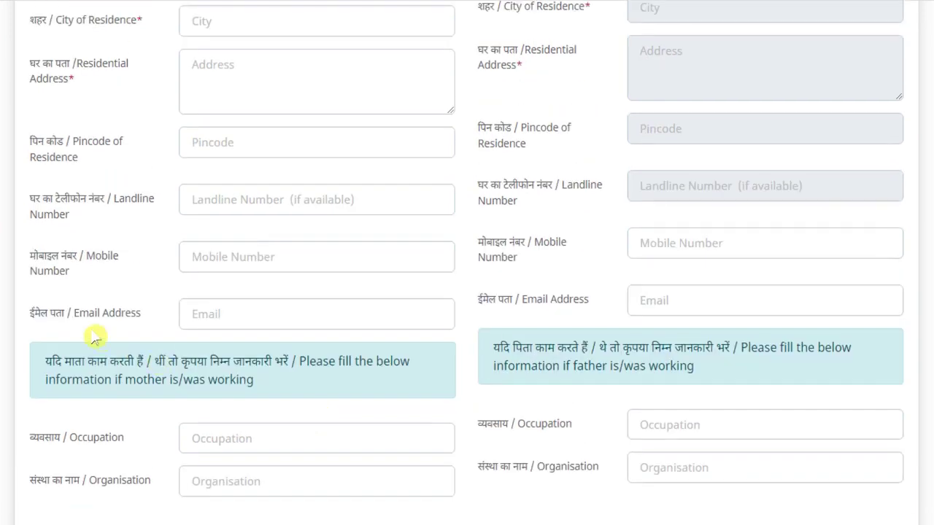
scroll(132, 347, down, 1)
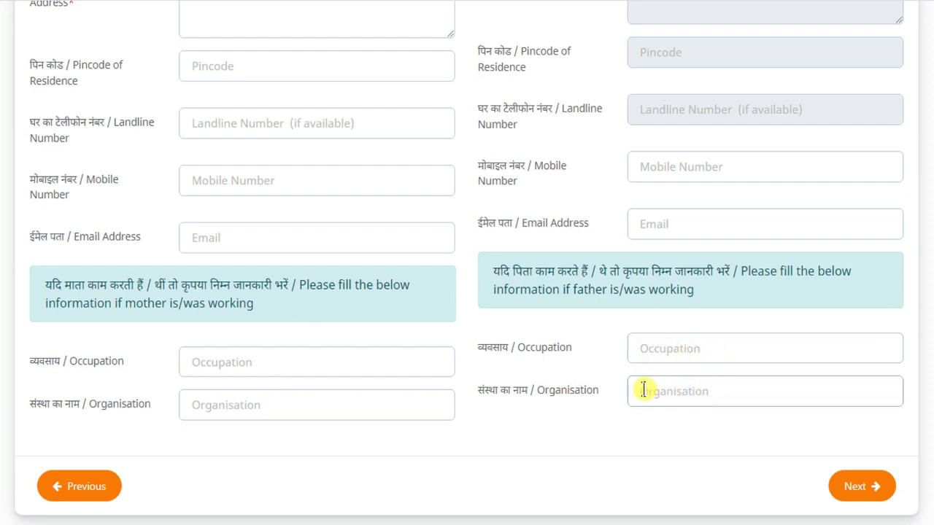
Step: Continue to the Choice of Schools section and set the state of School 1 to Odisha
click(862, 486)
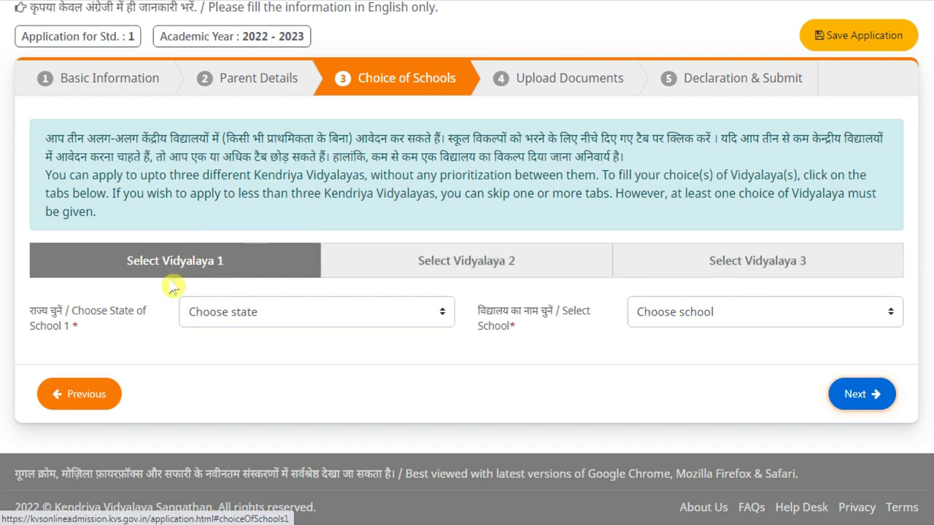
click(383, 315)
drag(445, 94, 448, 182)
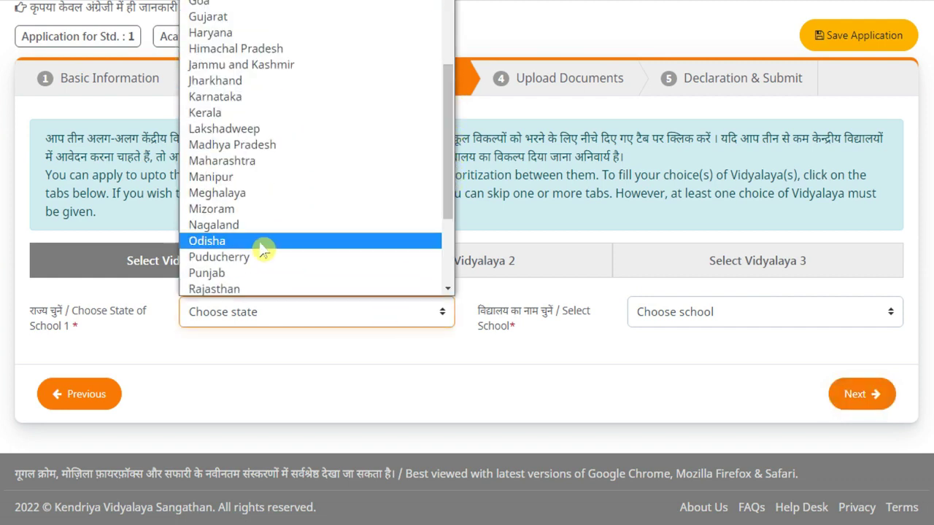
click(263, 242)
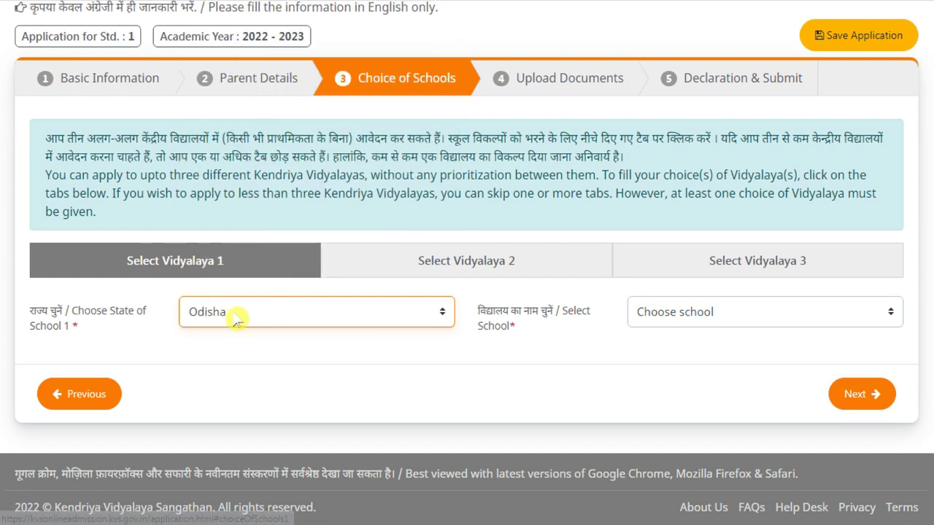
Step: Select KV CUTTACK NO.1 as the first school choice
click(738, 315)
scroll(759, 255, down, 1)
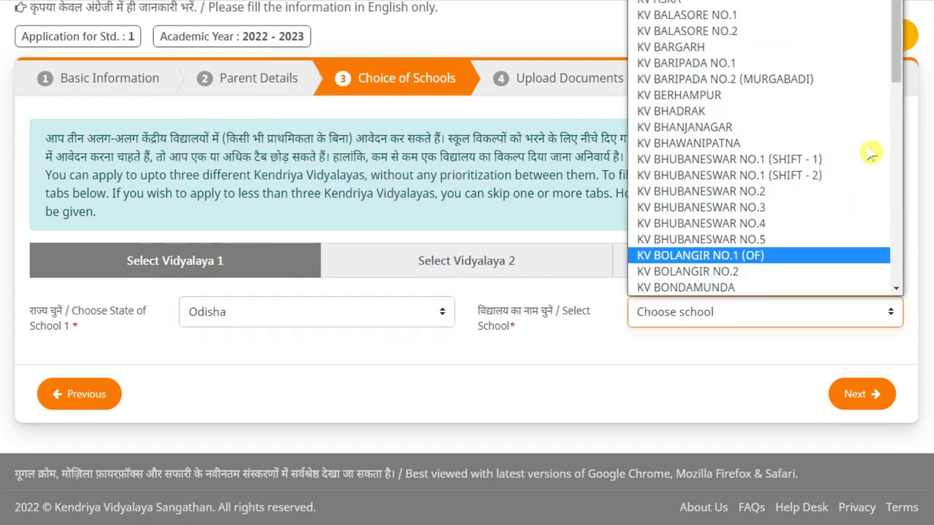
drag(897, 63, 898, 122)
click(660, 167)
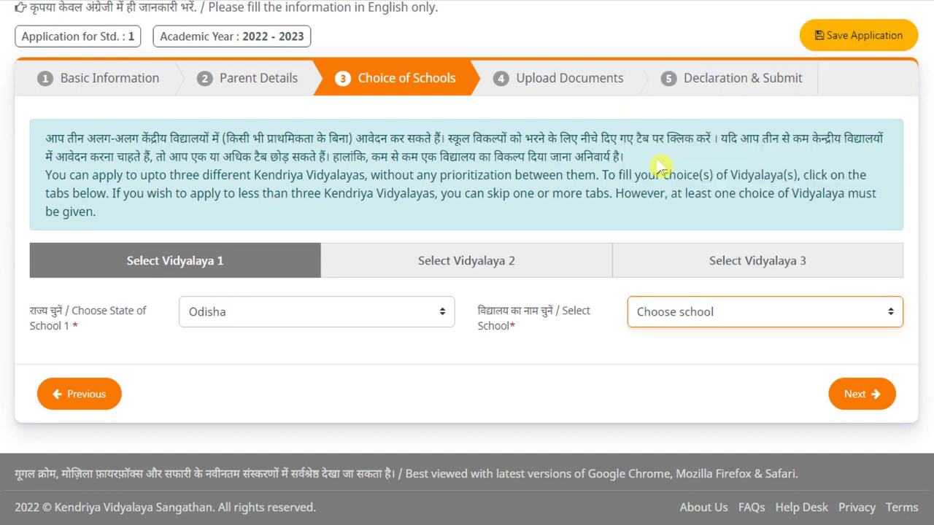
scroll(806, 328, down, 1)
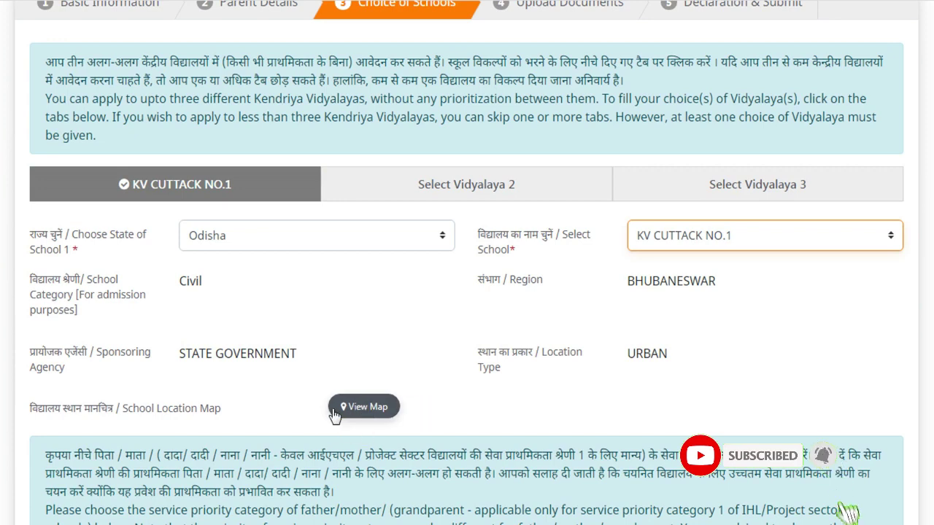
Step: Look over the details of the first school, and set the second school choice to KV CUTTACK NO.2
scroll(576, 372, down, 3)
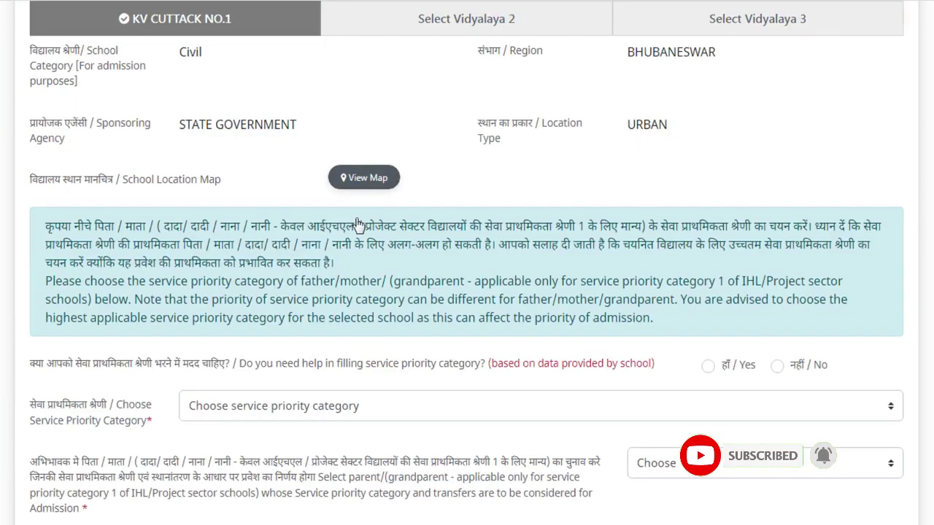
scroll(558, 264, down, 1)
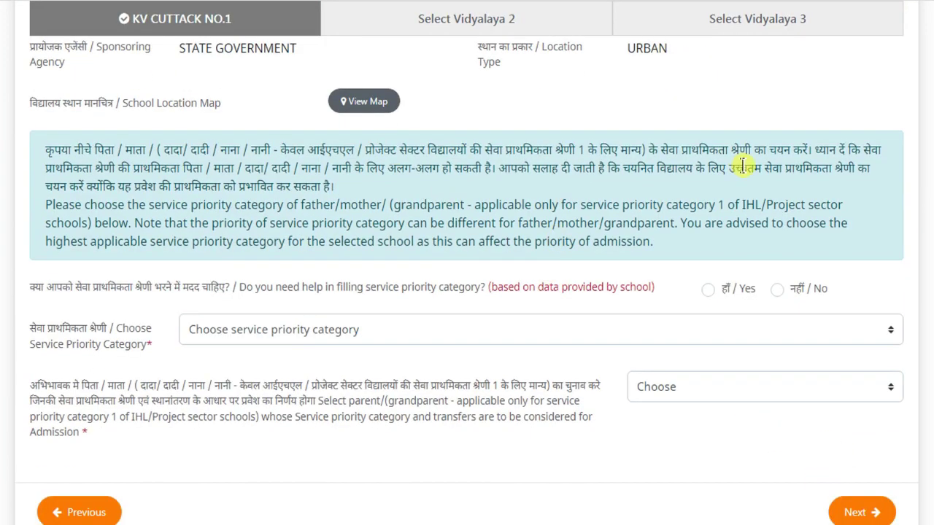
scroll(467, 80, up, 2)
click(455, 31)
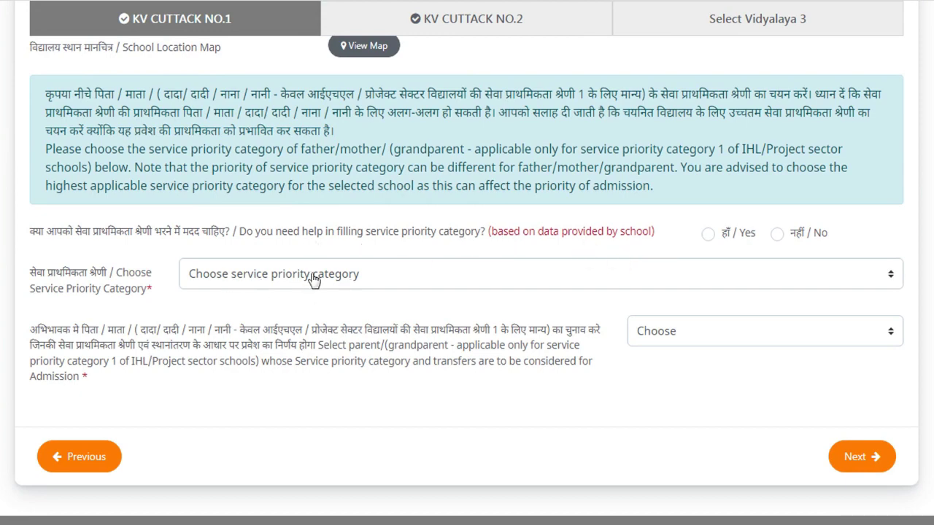
Step: Examine the available service priority category options for KV CUTTACK NO.1 without choosing one
click(430, 285)
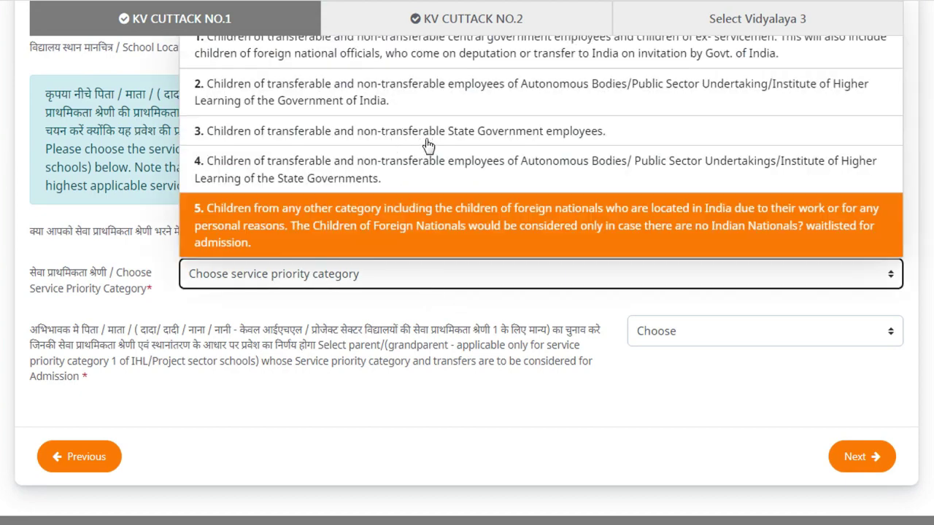
scroll(425, 146, up, 2)
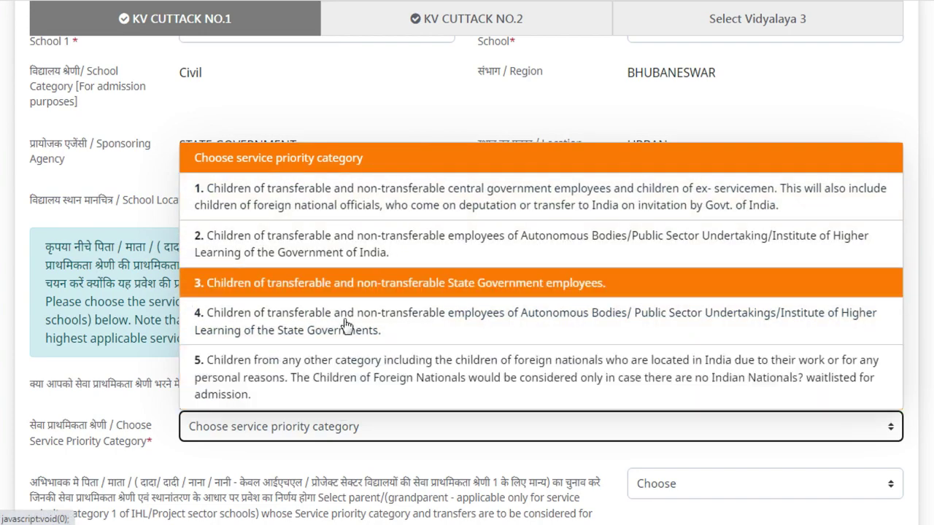
click(517, 98)
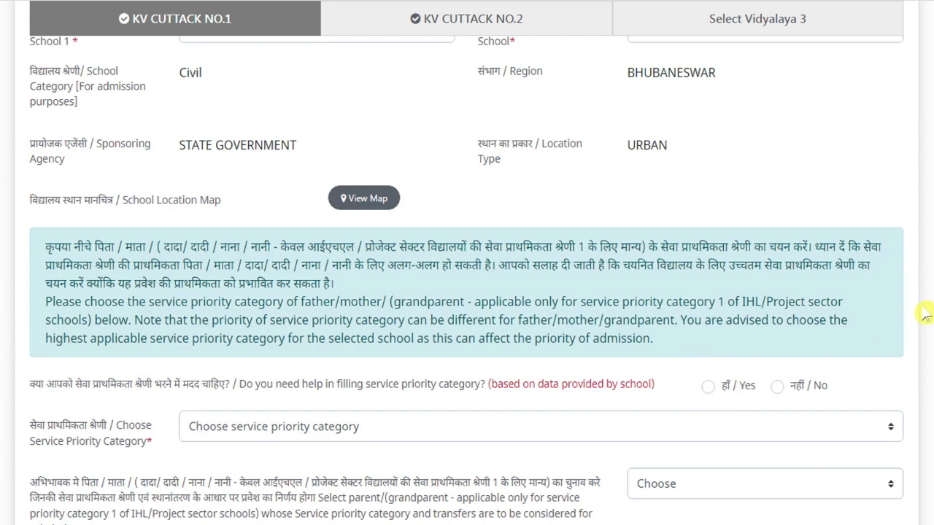
scroll(924, 313, down, 1)
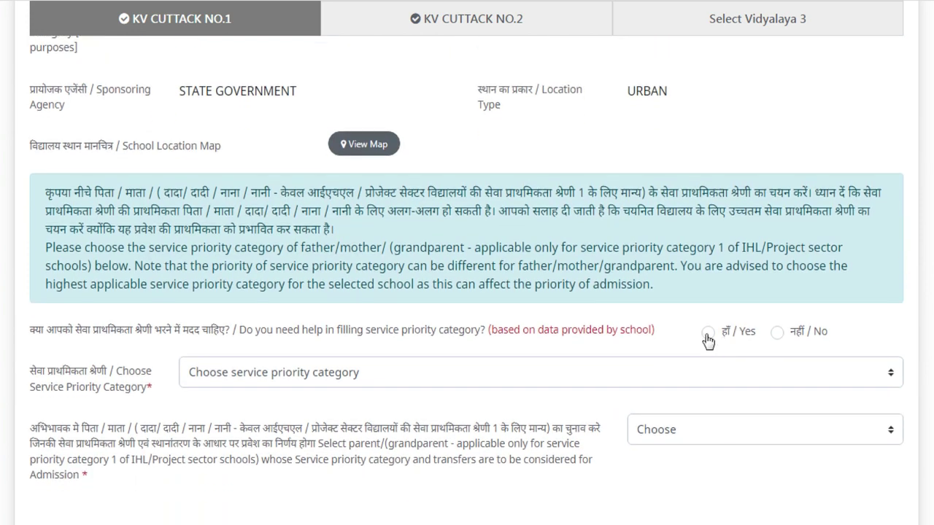
click(639, 380)
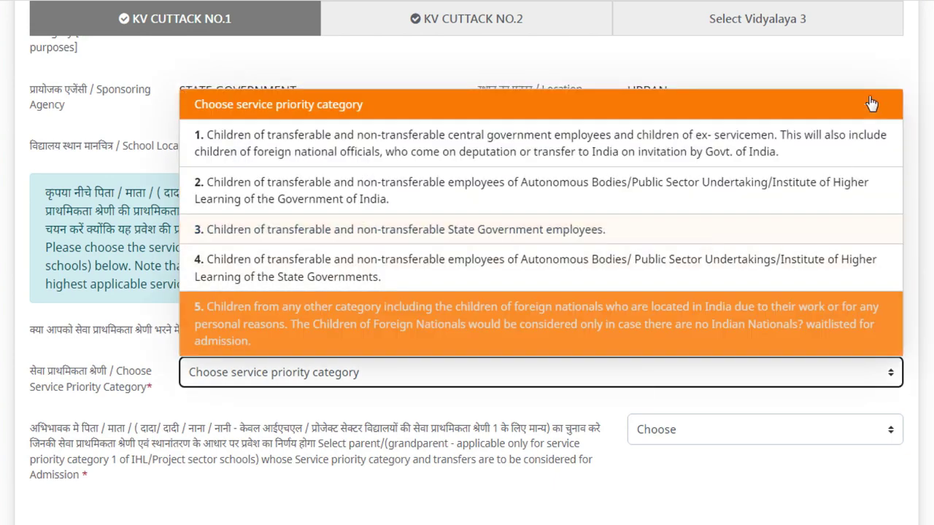
click(867, 69)
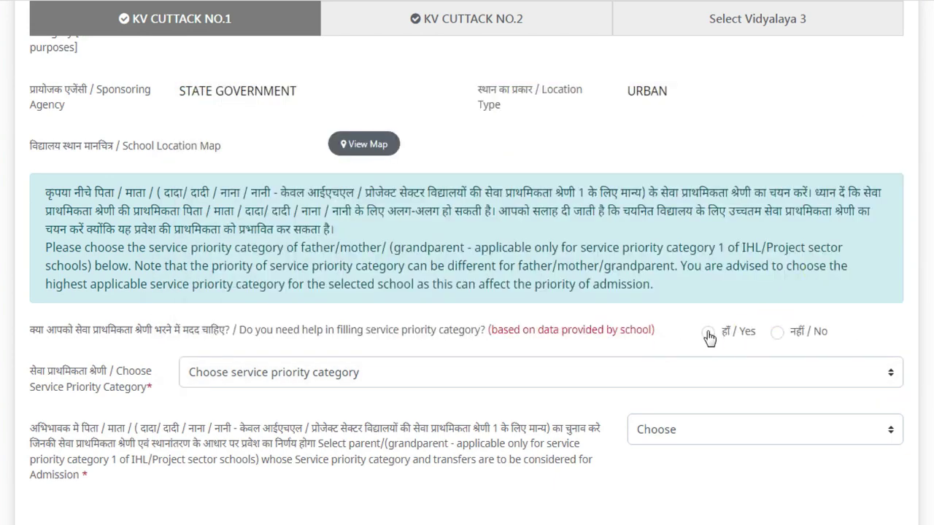
Step: Answer Yes to needing help in filling the service priority category for KV CUTTACK NO.1
click(727, 333)
scroll(321, 306, down, 3)
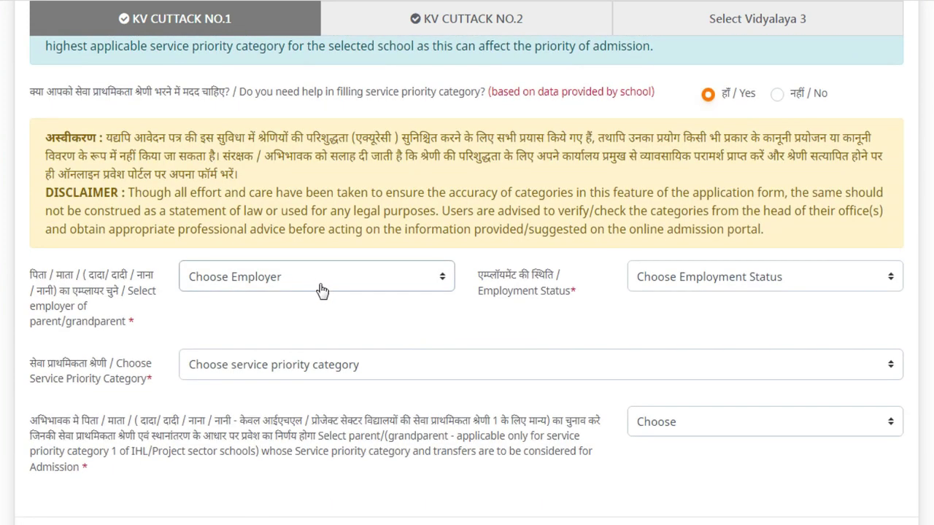
Step: Set the parent's employer to State Government Organizations etc. and the employment status to Serving (Permanent employee) Parent
click(321, 291)
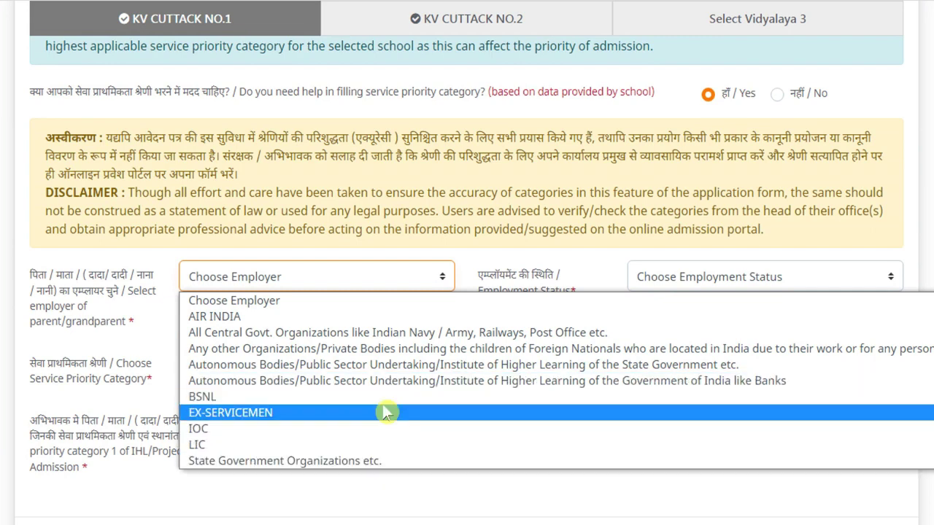
click(348, 467)
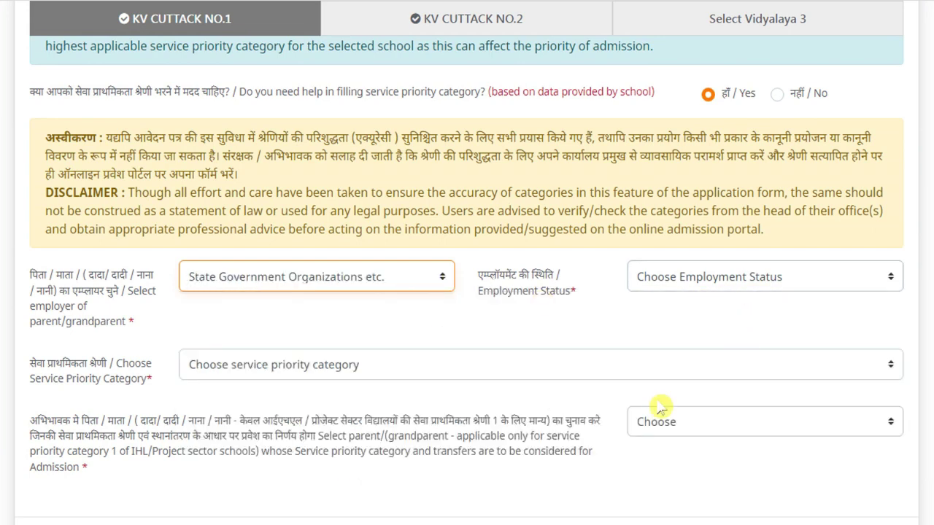
click(697, 285)
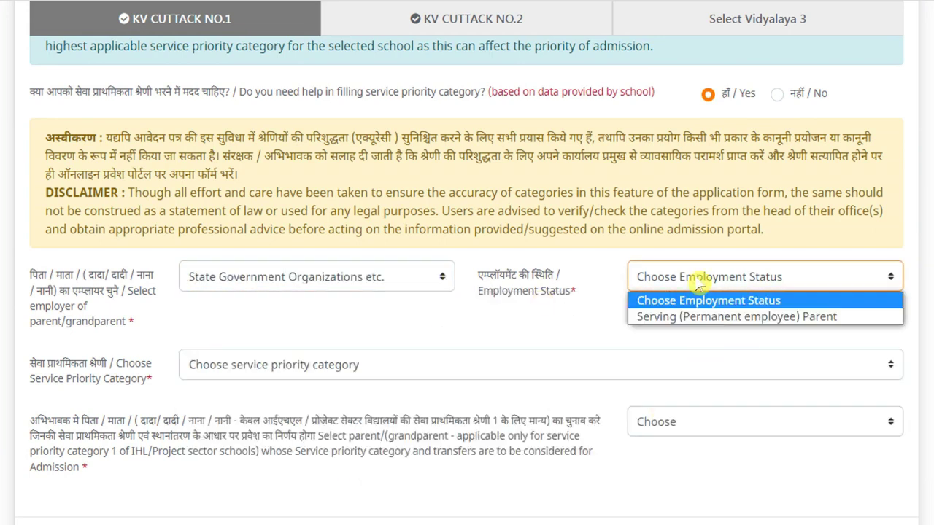
click(679, 324)
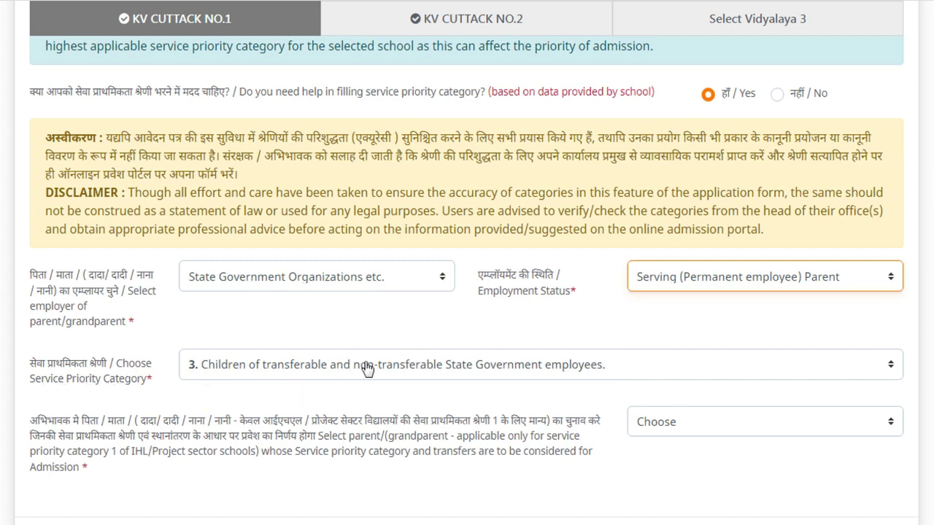
Step: Change the employer to All Central Govt. Organizations like Indian Navy / Army, Railways, Post Office etc., with status Serving (Permanent employee) Parent
click(433, 281)
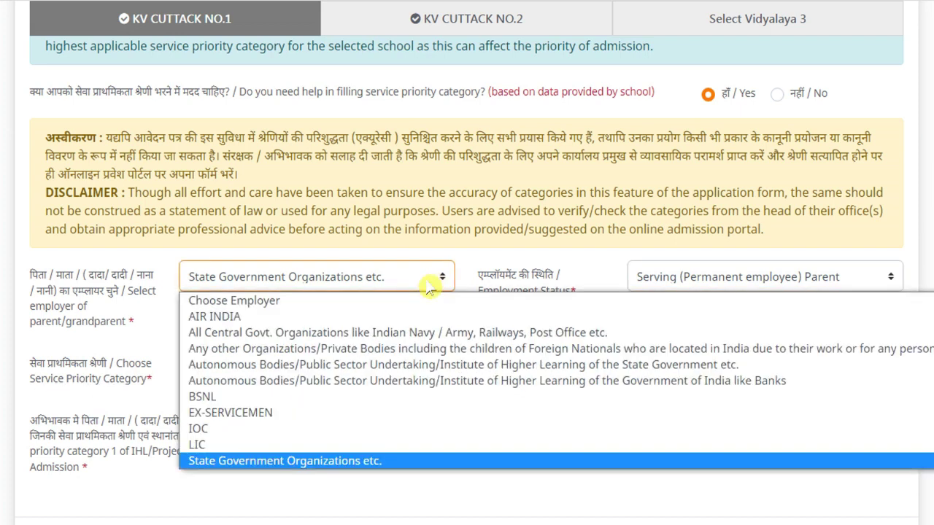
click(269, 334)
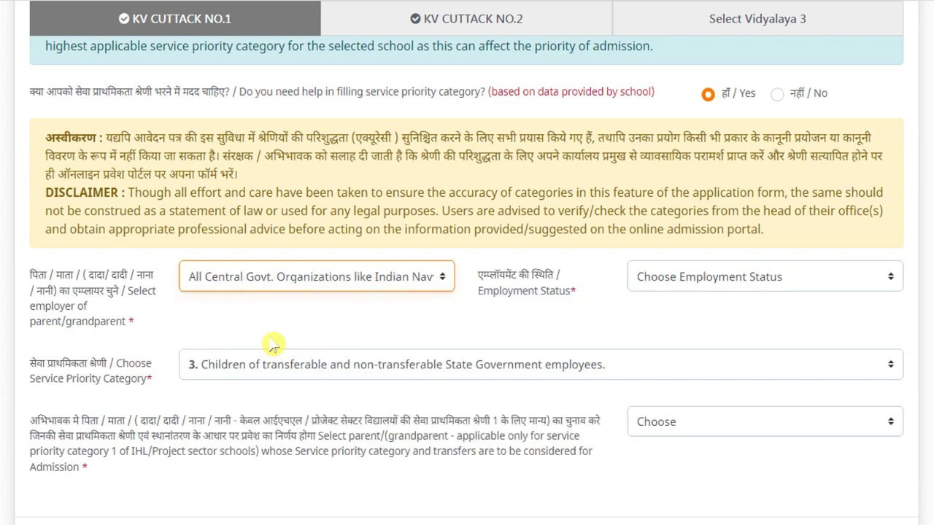
click(685, 278)
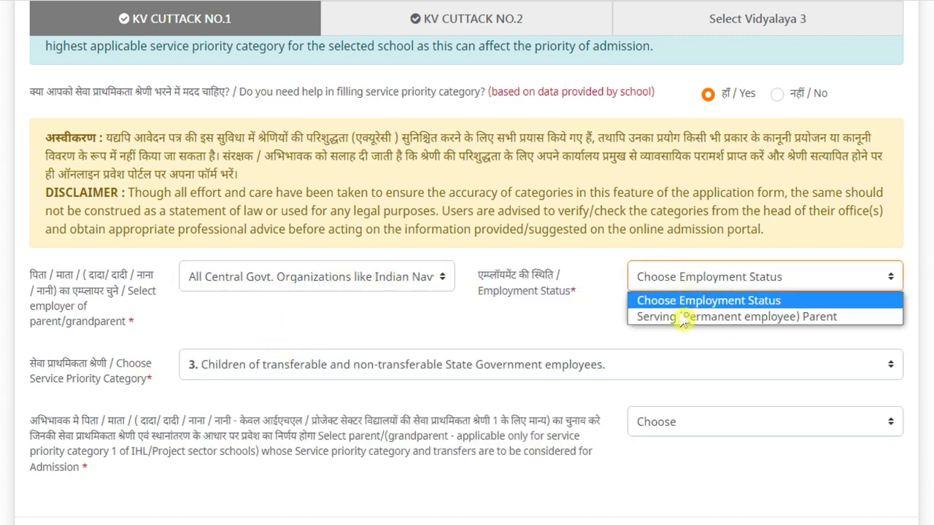
click(683, 317)
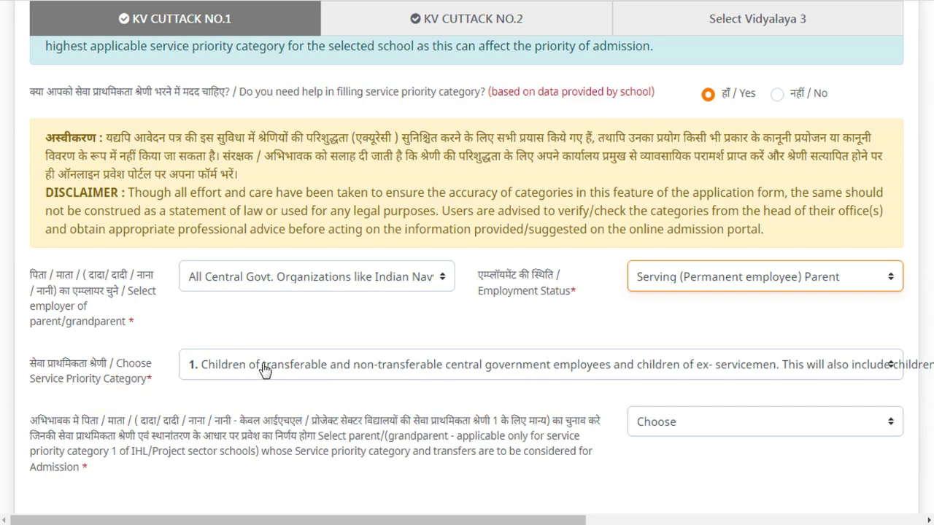
Step: Change the employer to the Government of India autonomous bodies option like Banks, with status Serving (Permanent employee) Parent
click(423, 277)
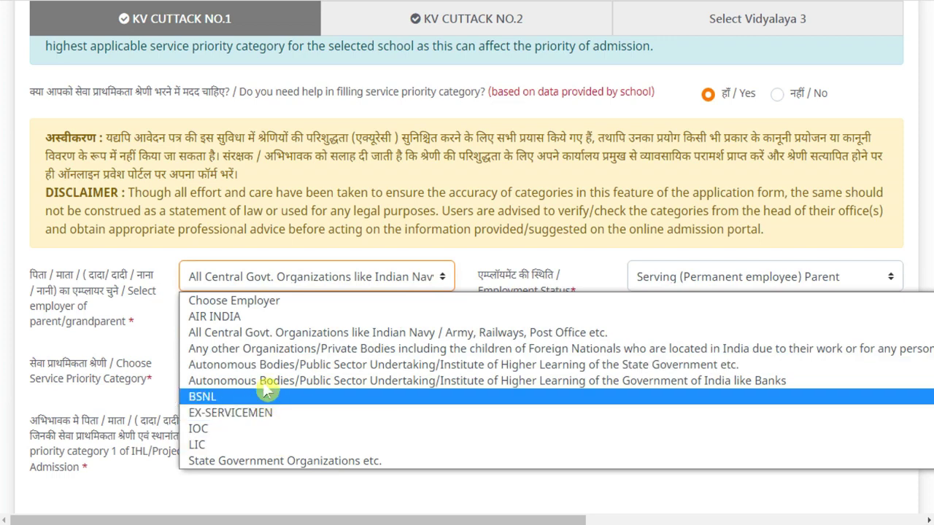
click(316, 380)
click(729, 284)
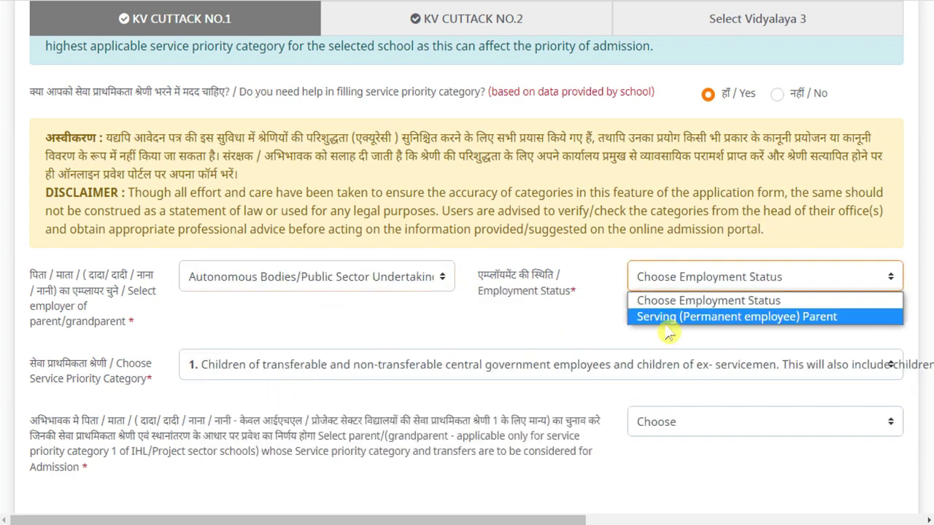
click(663, 324)
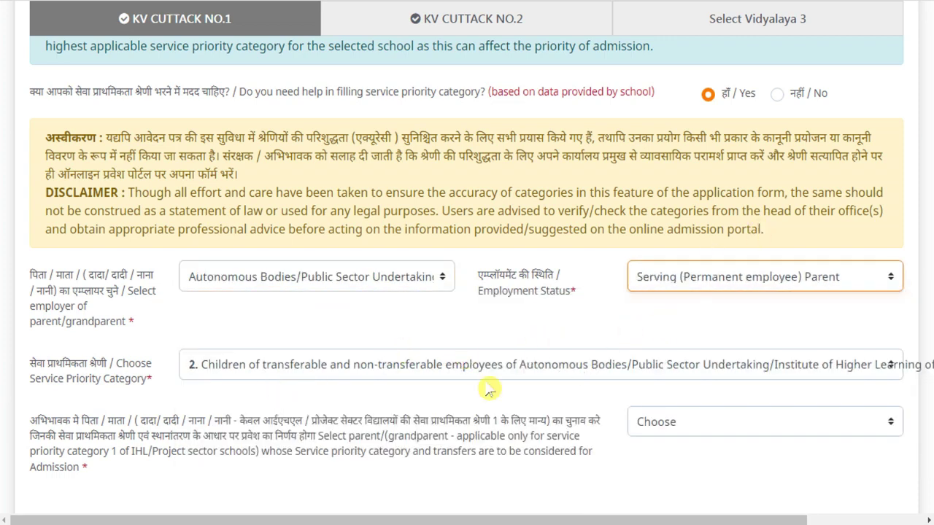
Step: Set the employer to Any other Organizations/Private Bodies and the employment status to NA for KV CUTTACK NO.1
click(394, 287)
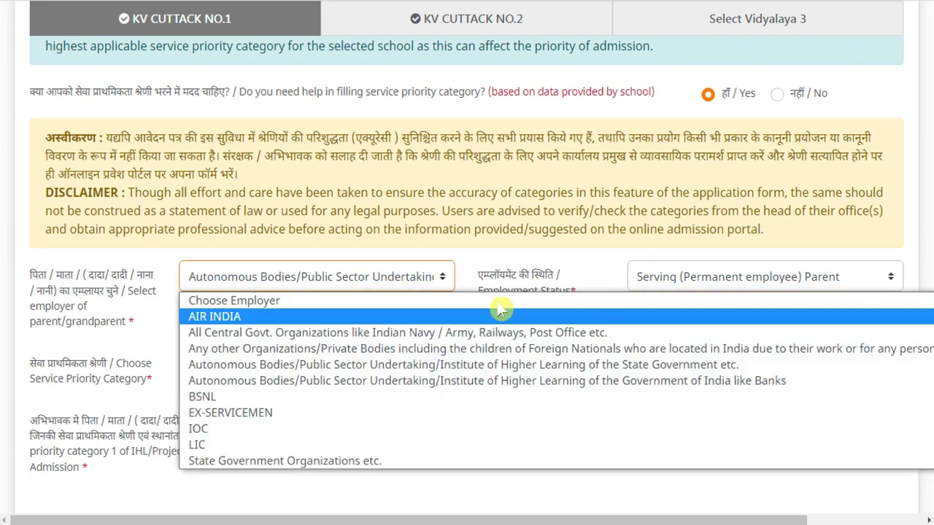
click(575, 248)
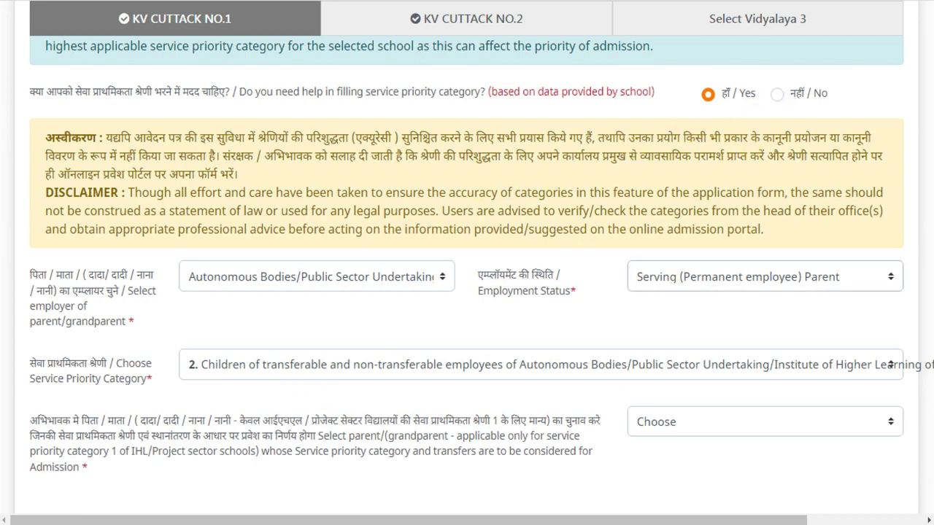
scroll(190, 288, down, 3)
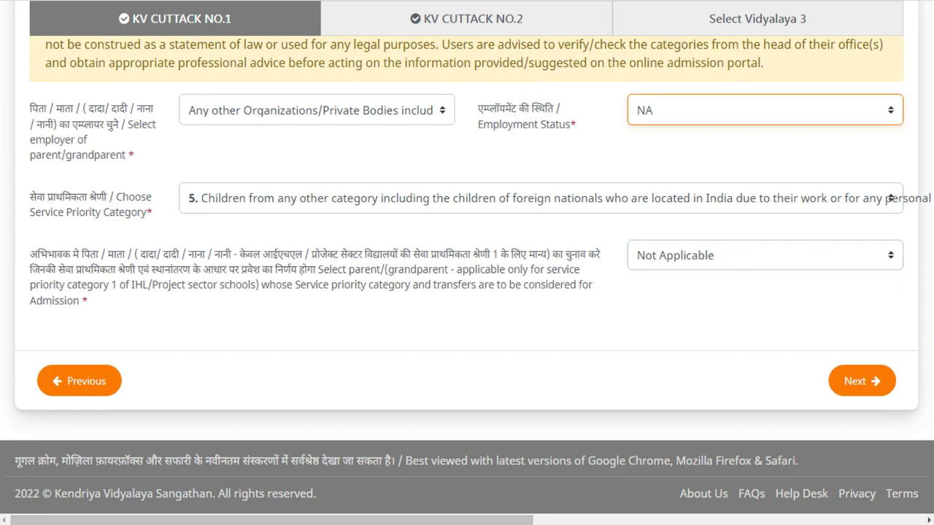
scroll(715, 343, up, 2)
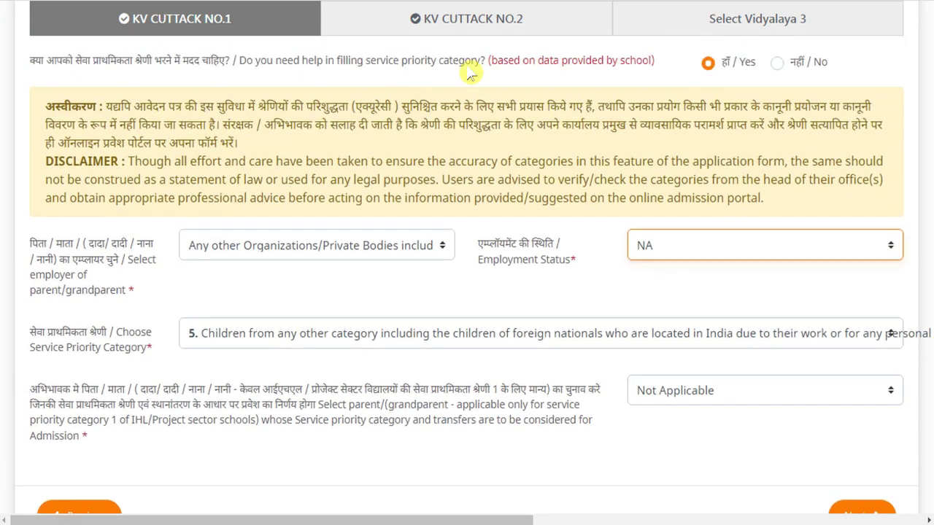
Step: Open the second school choice, KV CUTTACK NO.2, and review its school list, employer, employment status and service priority fields
scroll(93, 168, up, 2)
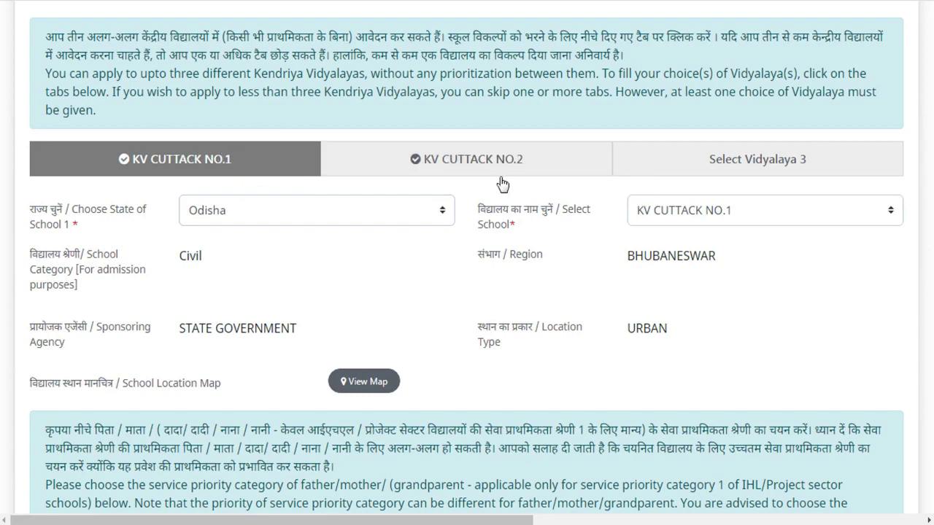
click(434, 168)
scroll(250, 126, down, 2)
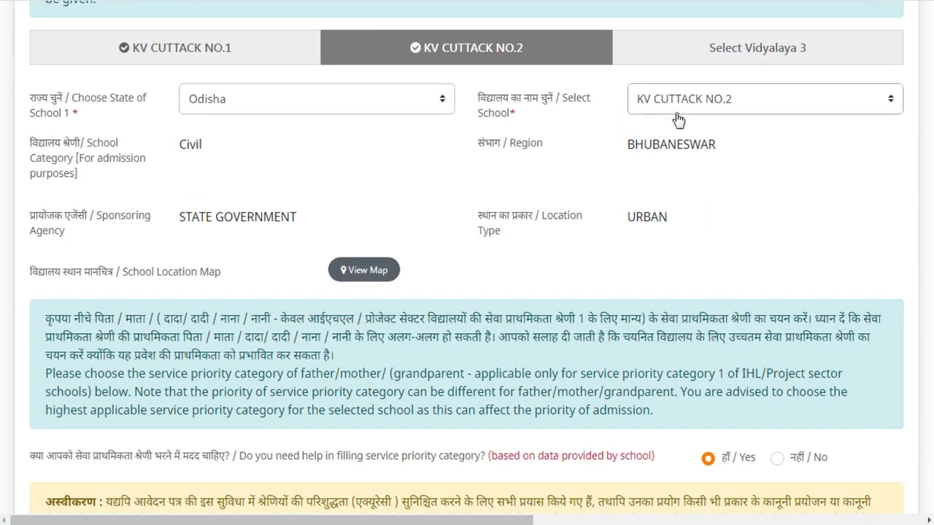
click(717, 102)
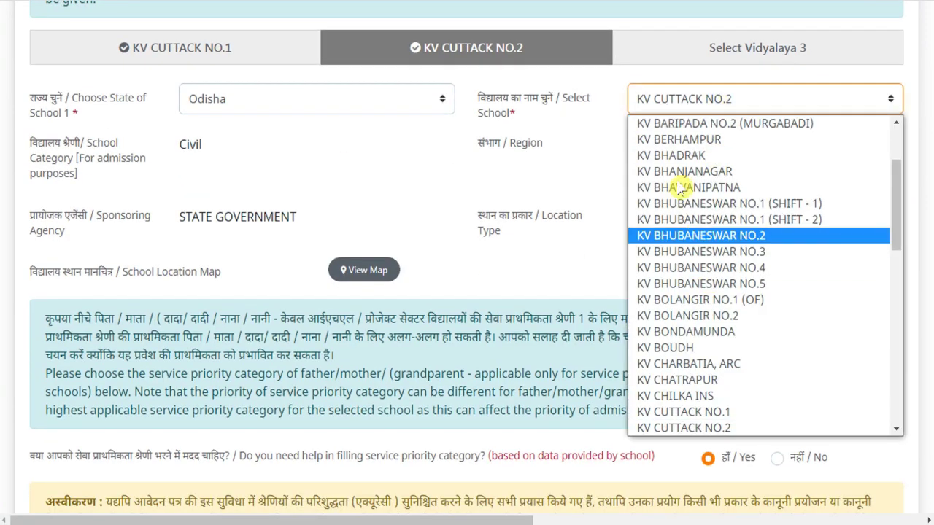
click(596, 174)
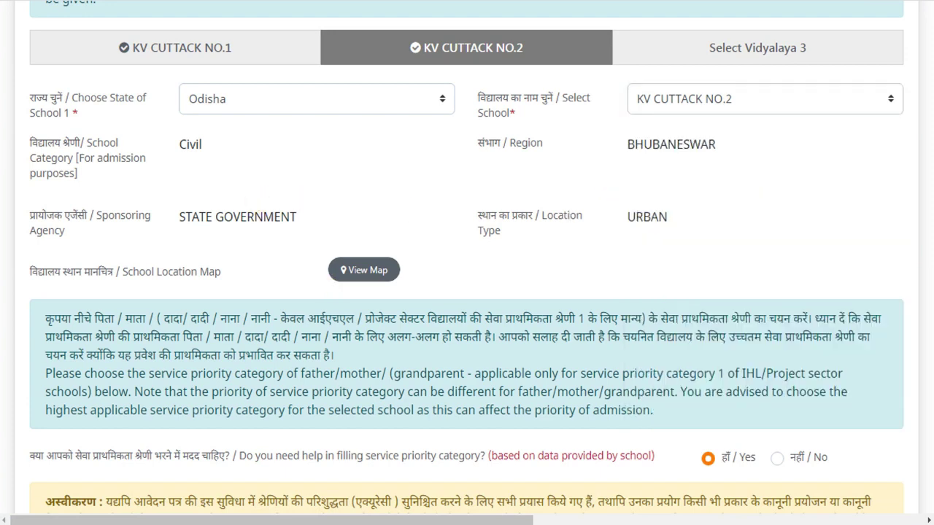
scroll(365, 197, down, 4)
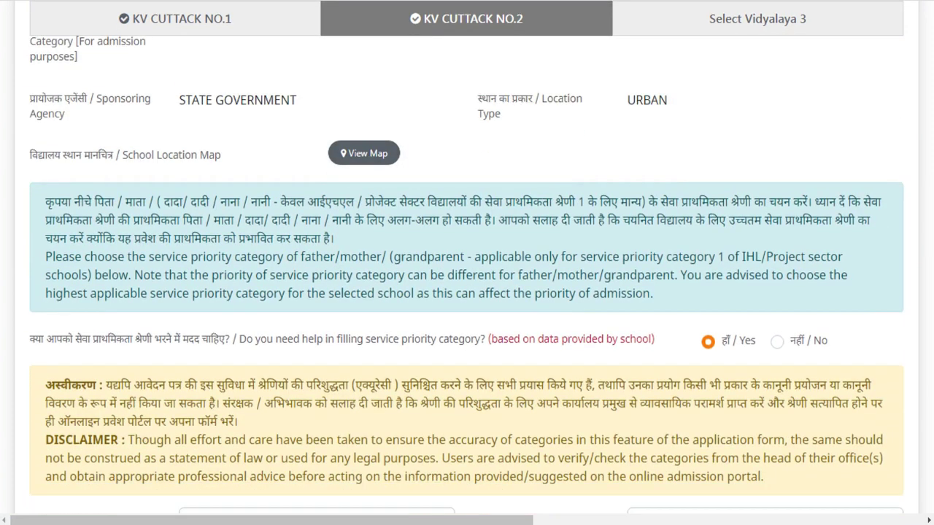
scroll(839, 256, down, 3)
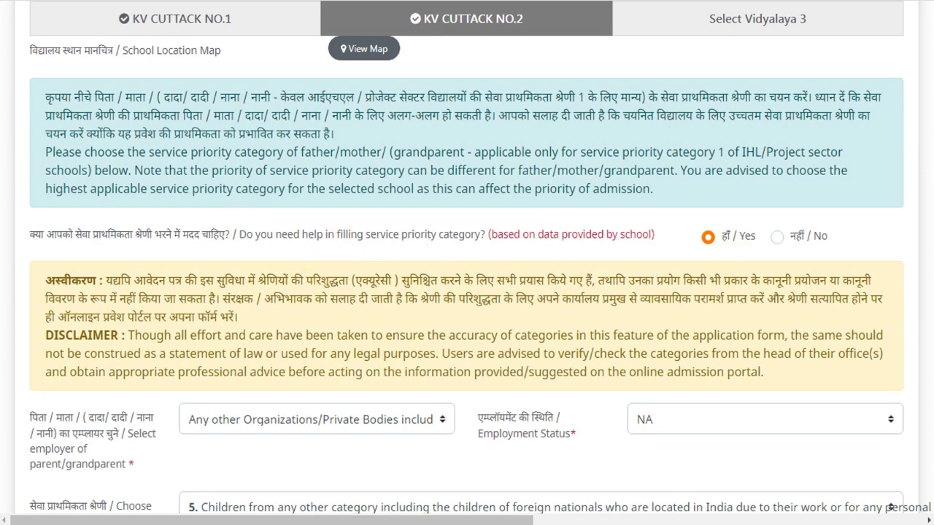
scroll(889, 250, down, 3)
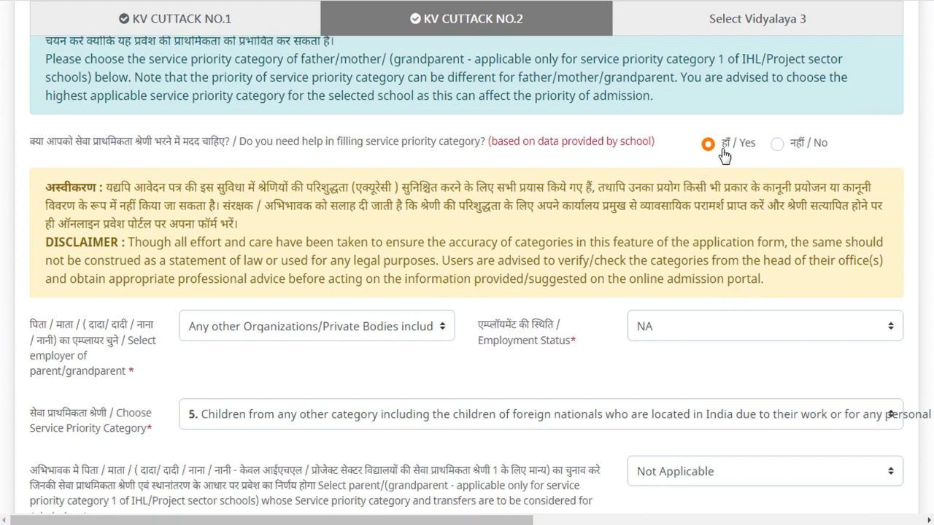
Step: Review the employer, employment status and considered parent options for KV CUTTACK NO.2 without changing them
click(364, 332)
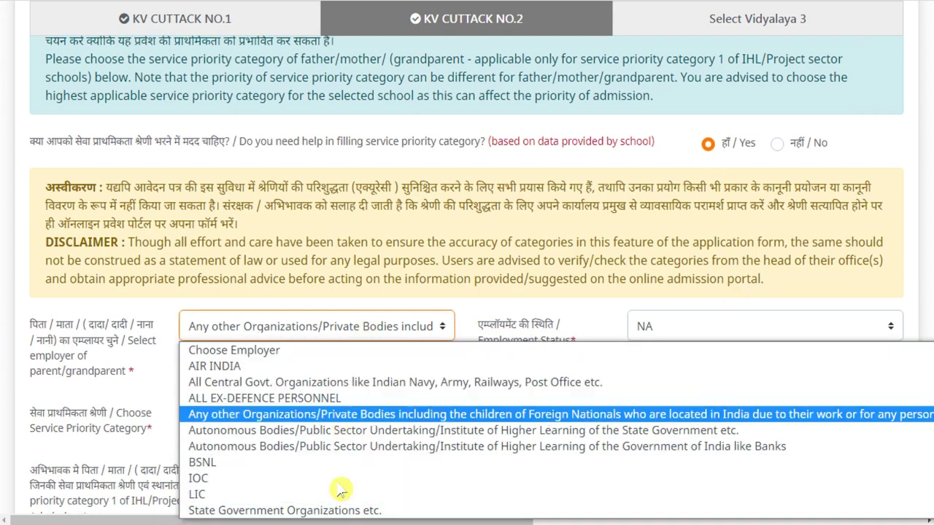
click(467, 321)
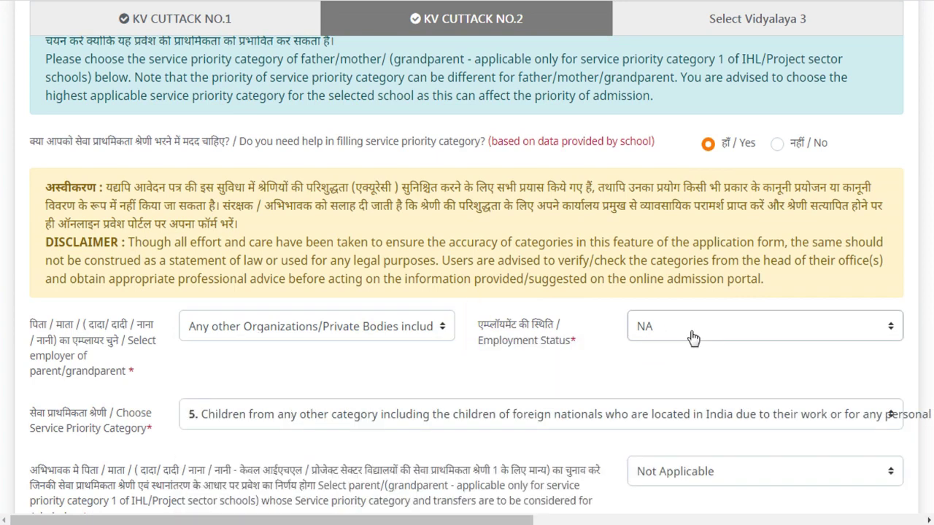
click(693, 337)
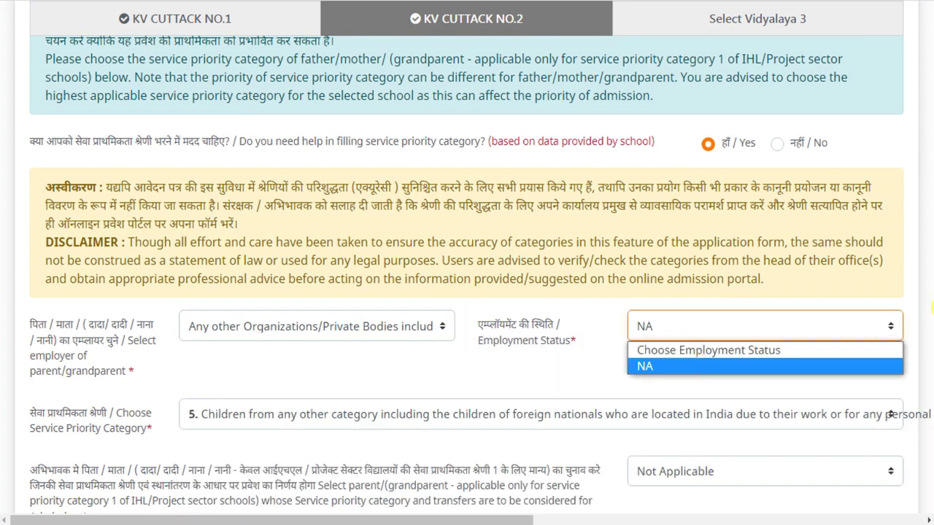
scroll(707, 343, down, 1)
click(711, 272)
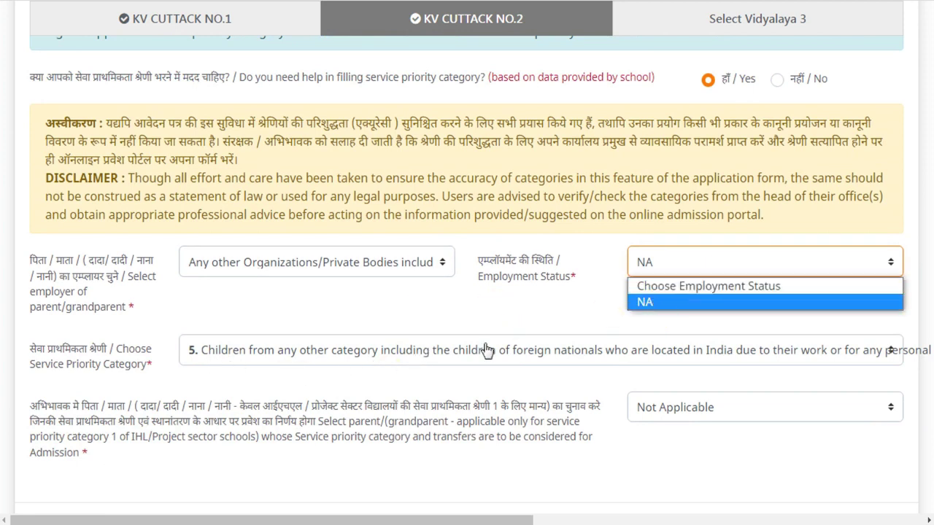
scroll(926, 355, down, 2)
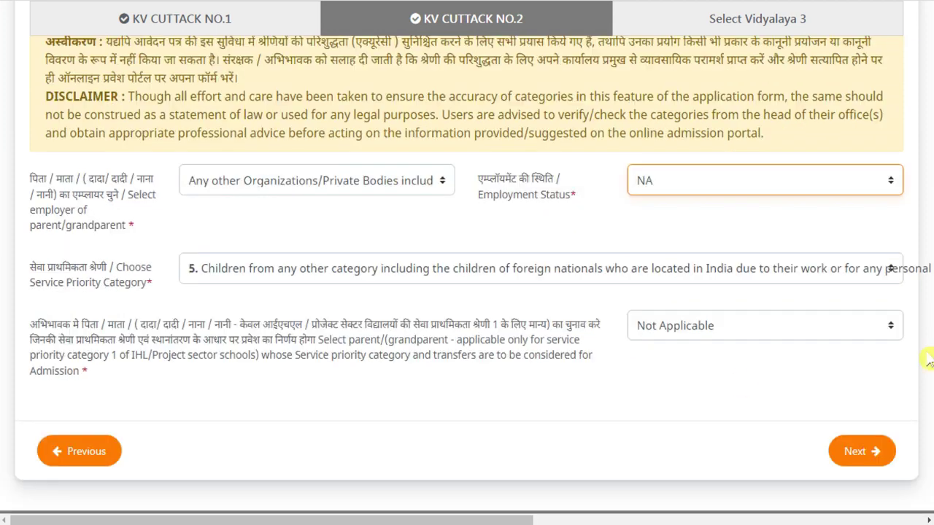
click(682, 325)
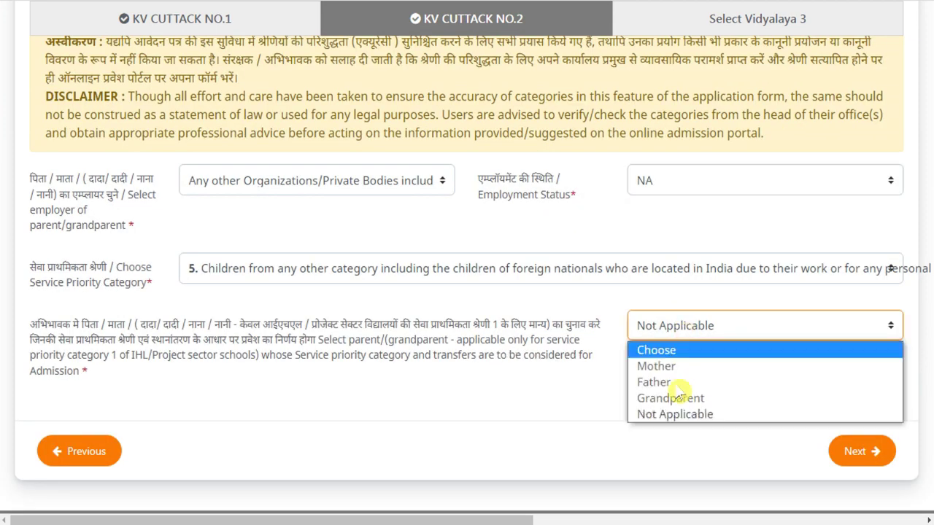
click(526, 394)
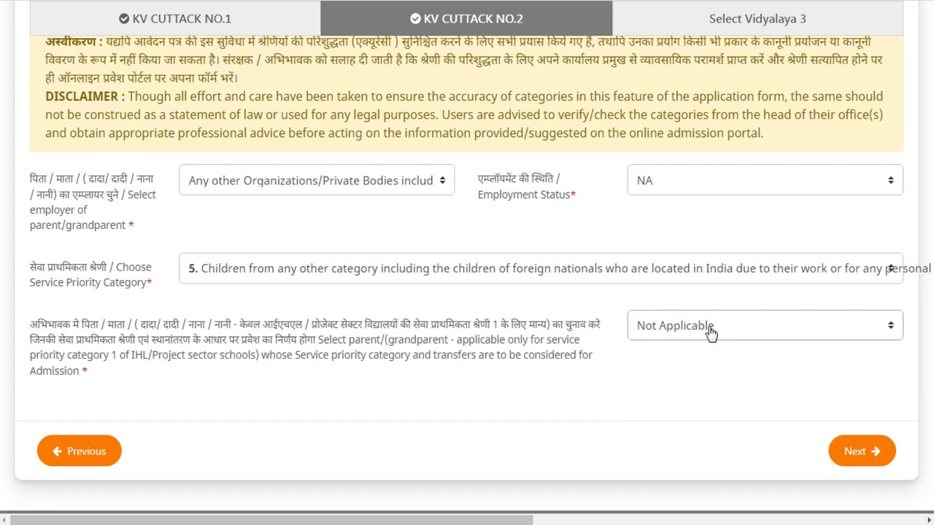
scroll(773, 57, up, 5)
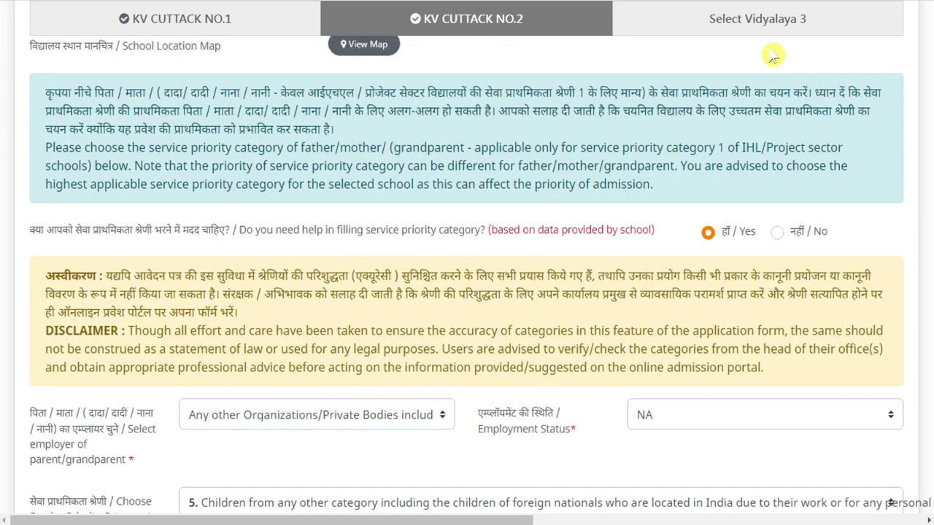
Step: Fill in the third school choice with the state Odisha and the school KV BHUBANESWAR NO.2
click(759, 33)
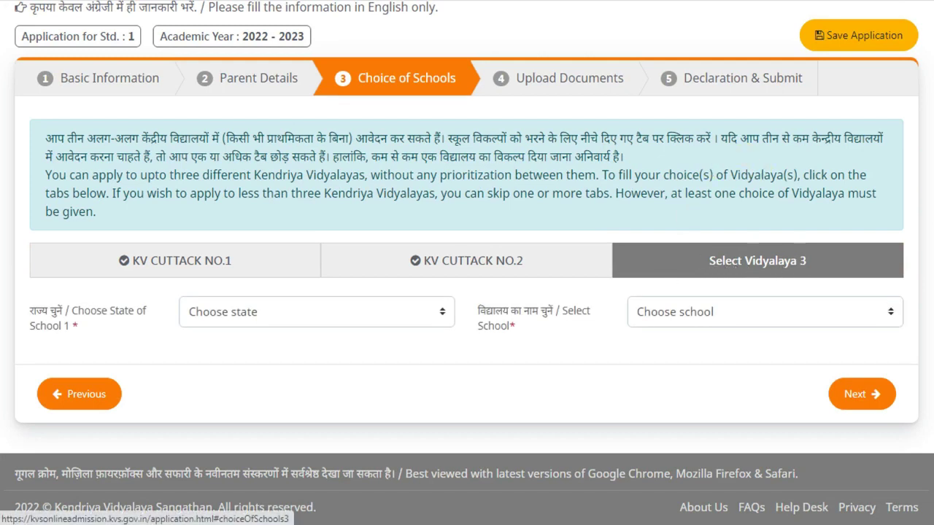
click(321, 321)
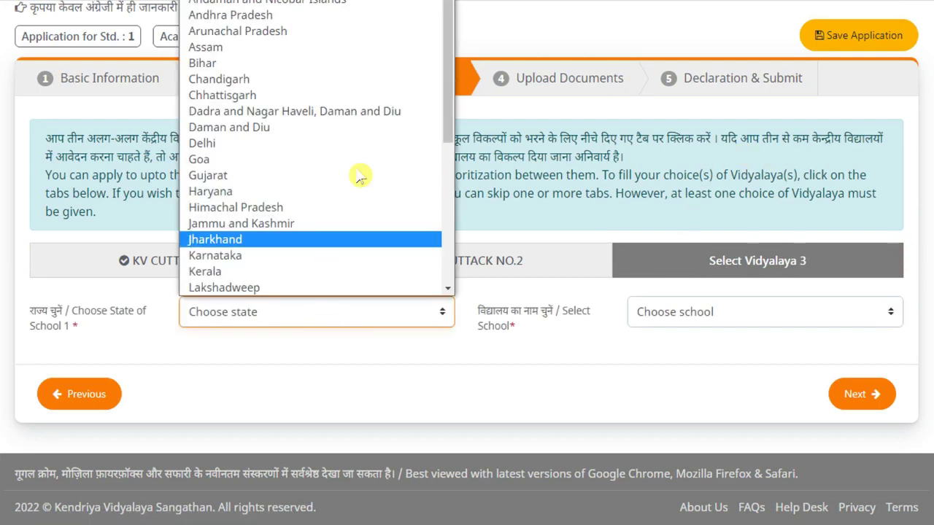
drag(447, 86, 447, 175)
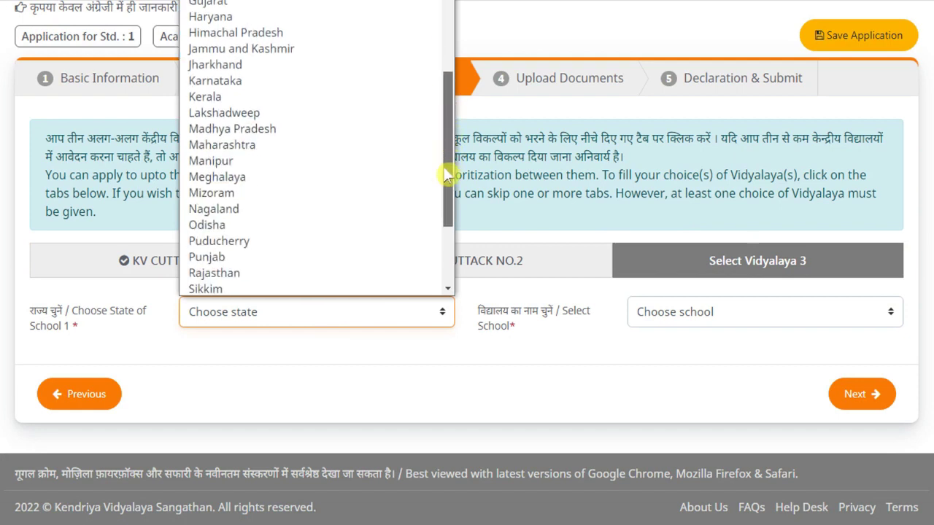
click(246, 225)
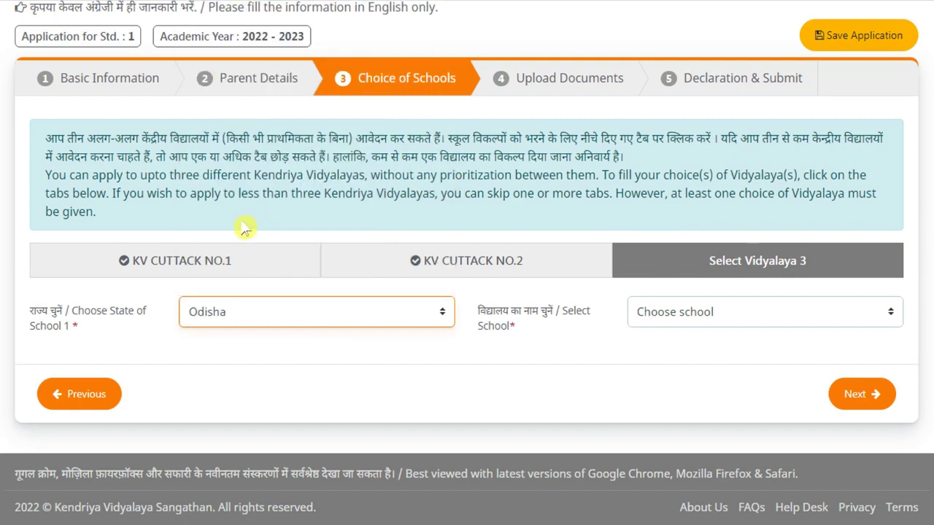
click(691, 319)
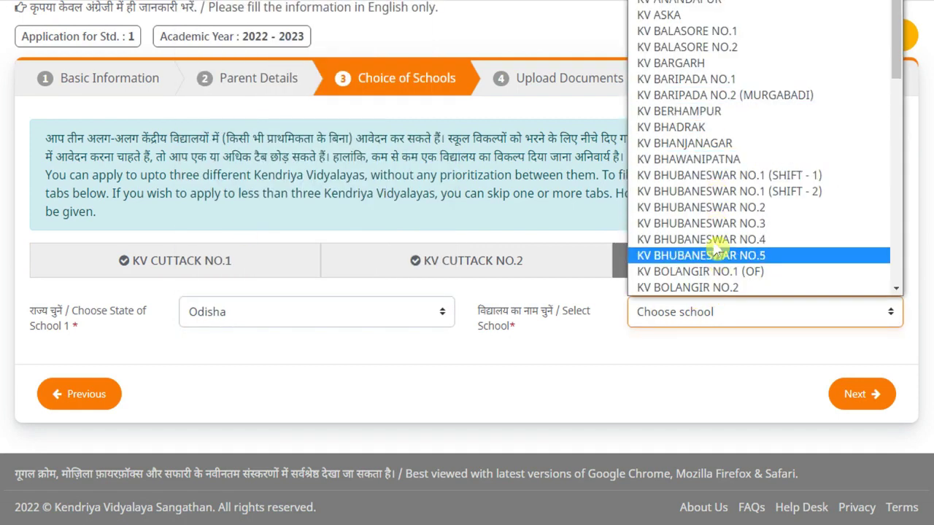
scroll(705, 158, down, 4)
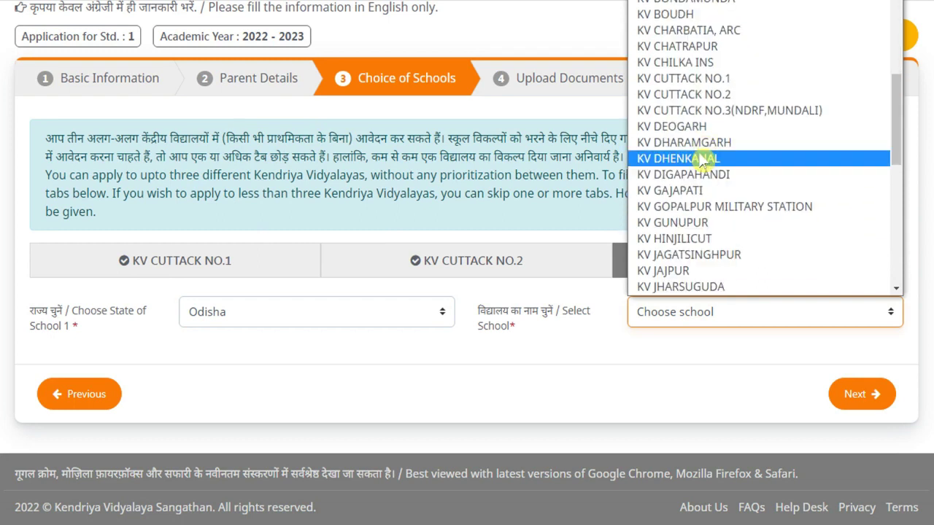
scroll(705, 158, up, 4)
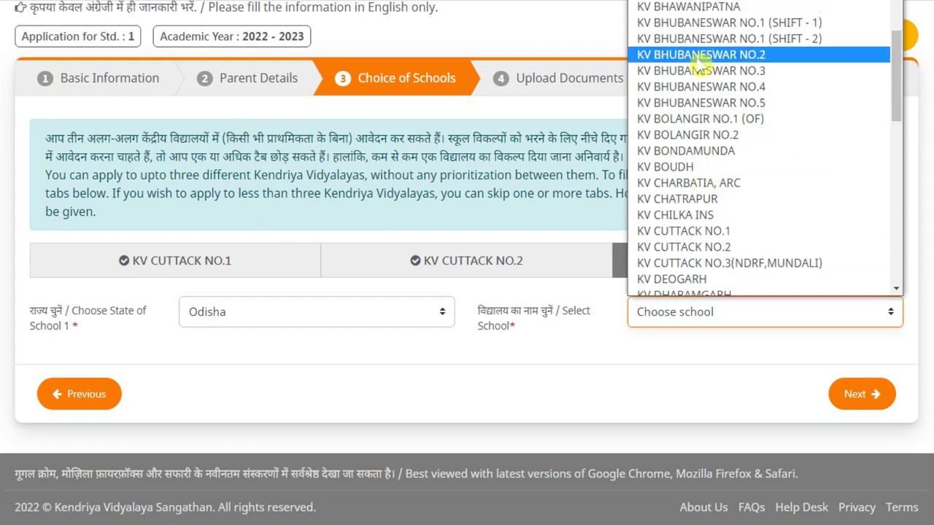
key(Escape)
click(709, 206)
scroll(467, 292, down, 2)
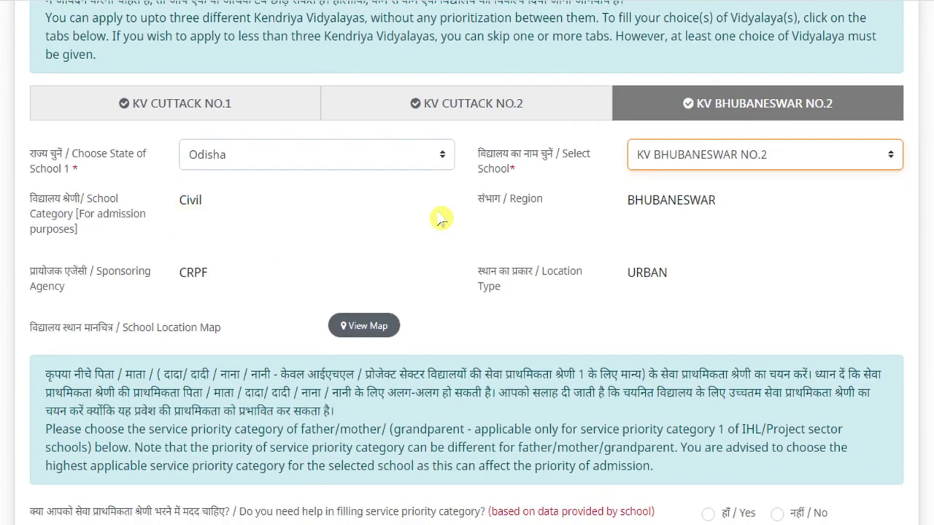
Step: Review the school details, service priority help question and category fields for KV BHUBANESWAR NO.2
scroll(802, 276, down, 1)
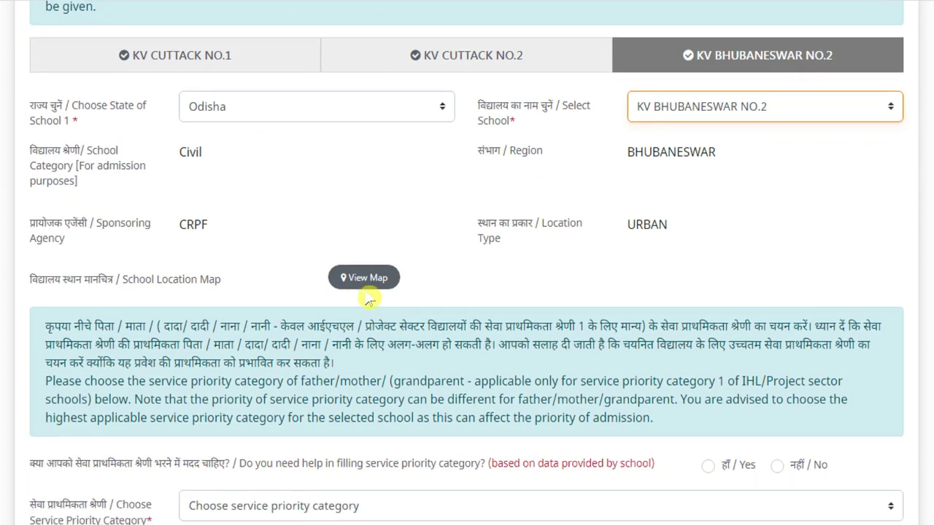
scroll(467, 280, down, 3)
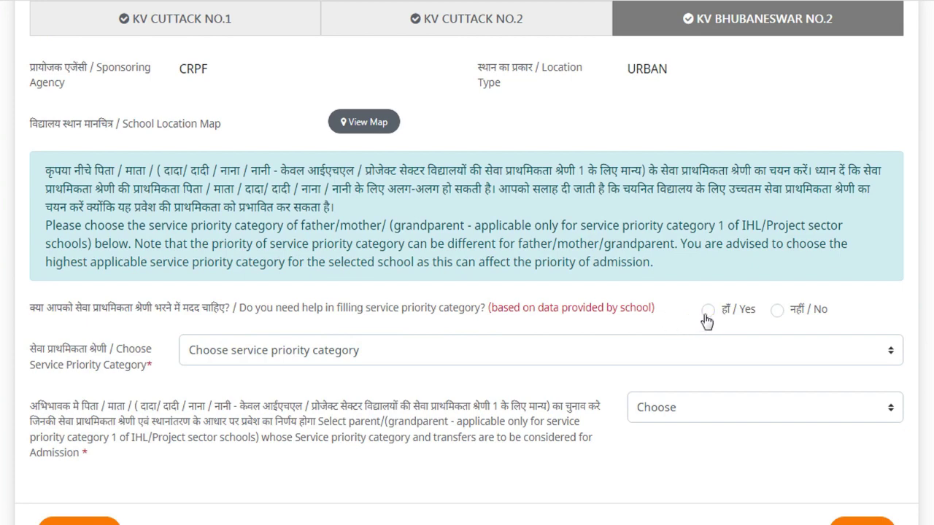
click(777, 320)
click(767, 311)
scroll(467, 292, down, 2)
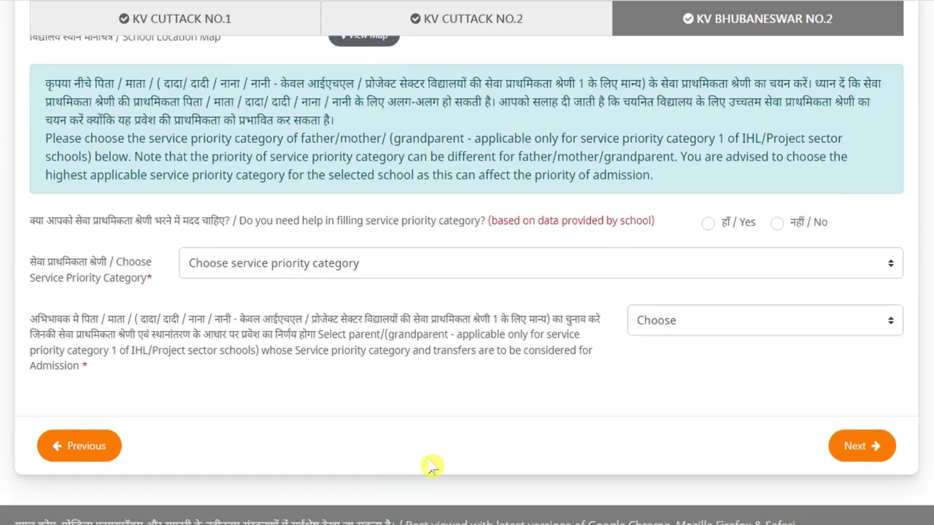
scroll(467, 280, up, 1)
scroll(873, 402, down, 2)
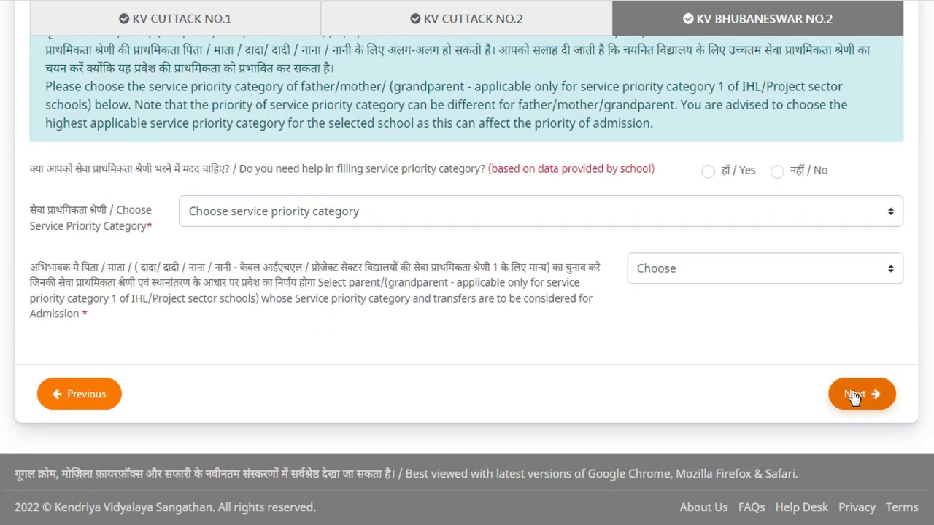
Step: Continue to the Upload Documents section and review the documents each chosen school requires at admission
click(853, 397)
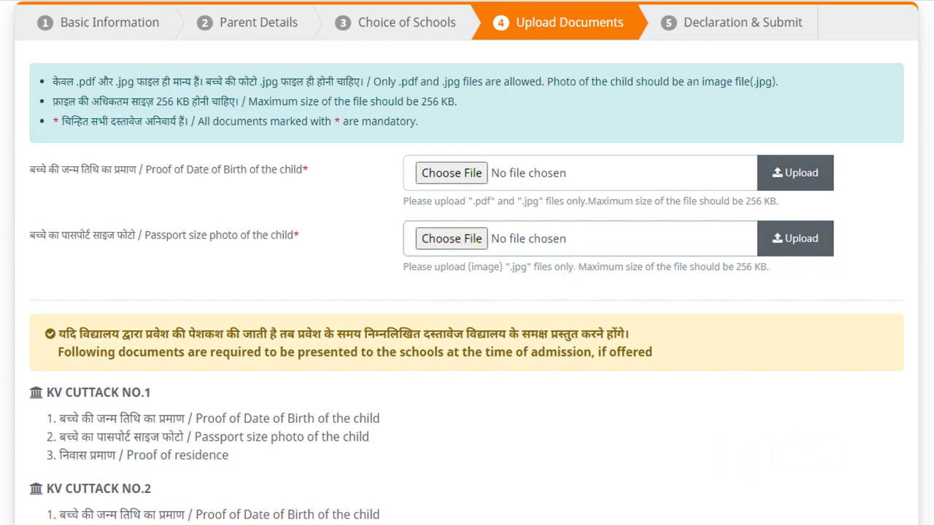
scroll(466, 262, down, 2)
scroll(882, 321, down, 1)
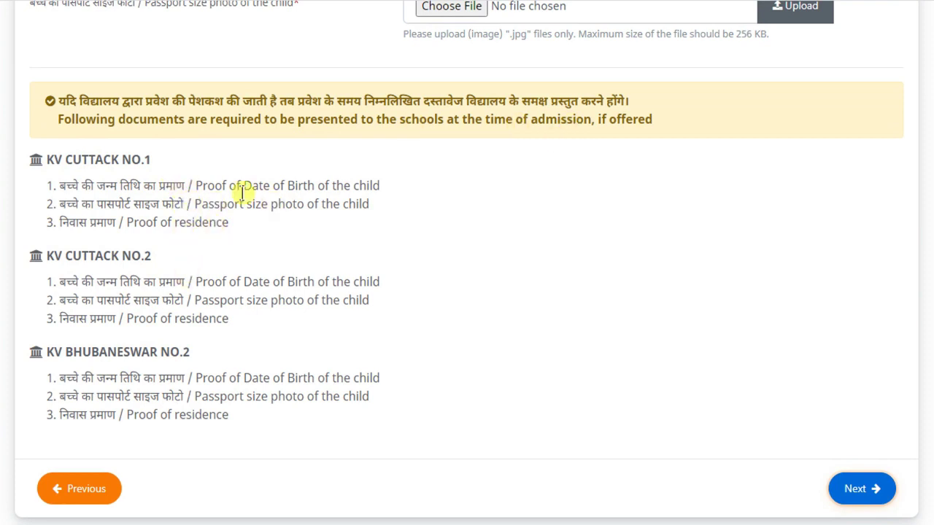
scroll(753, 385, down, 2)
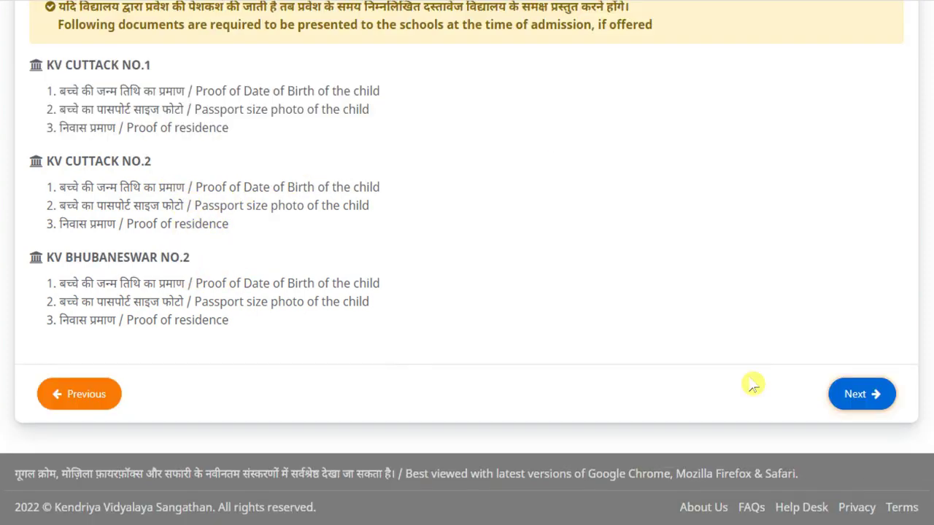
Step: Proceed from the Upload Documents section to the Declaration & Submit section
click(861, 402)
scroll(422, 244, up, 2)
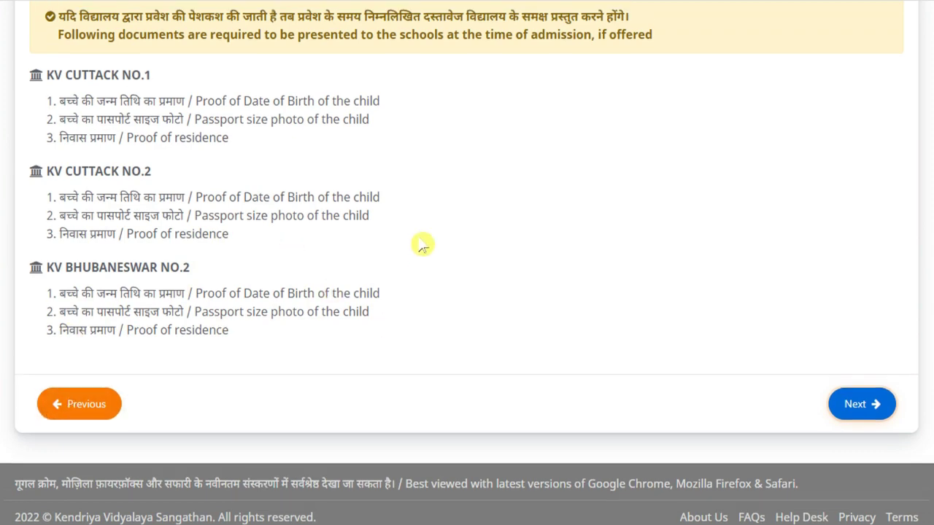
scroll(421, 244, down, 2)
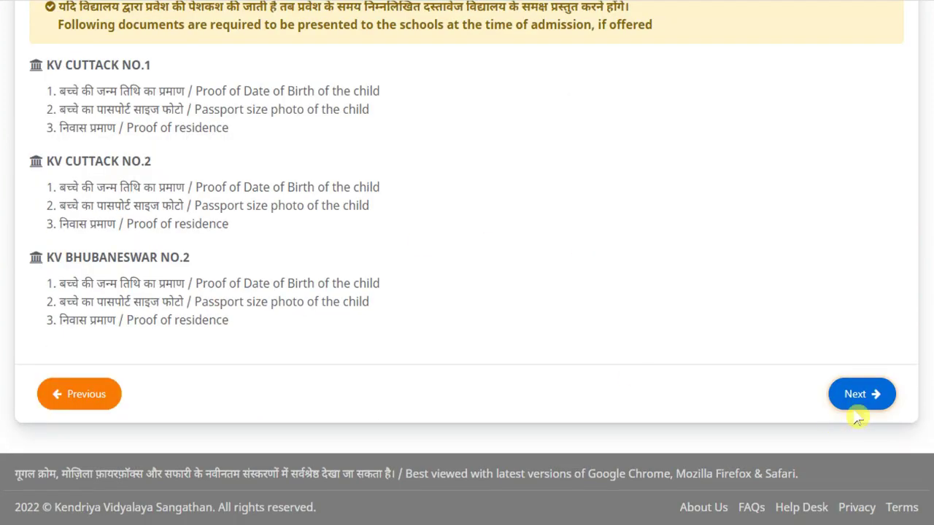
click(861, 394)
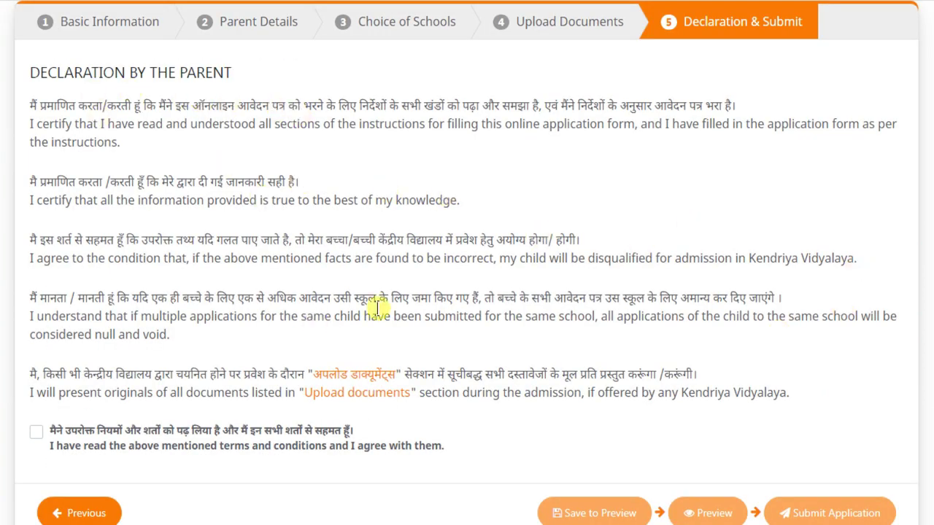
Step: Agree to the terms of the parent's declaration and save the application for preview
scroll(725, 202, down, 2)
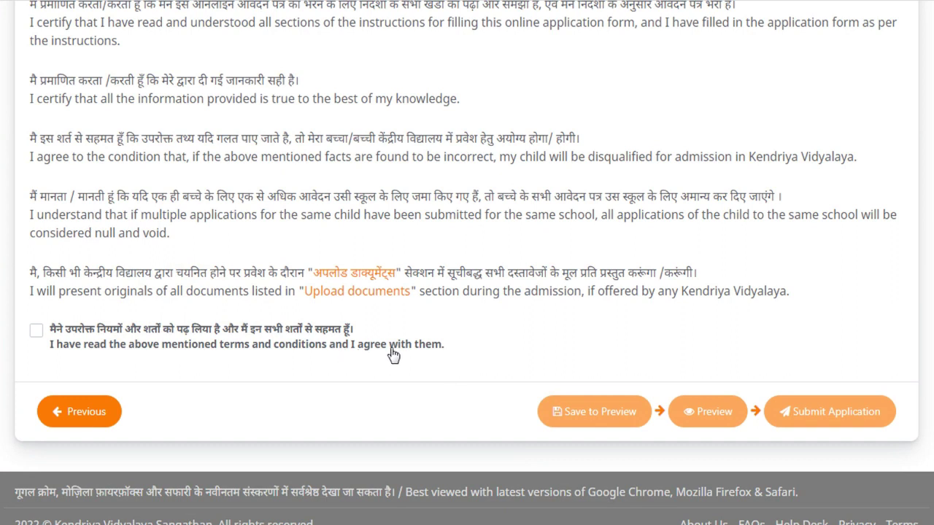
click(37, 332)
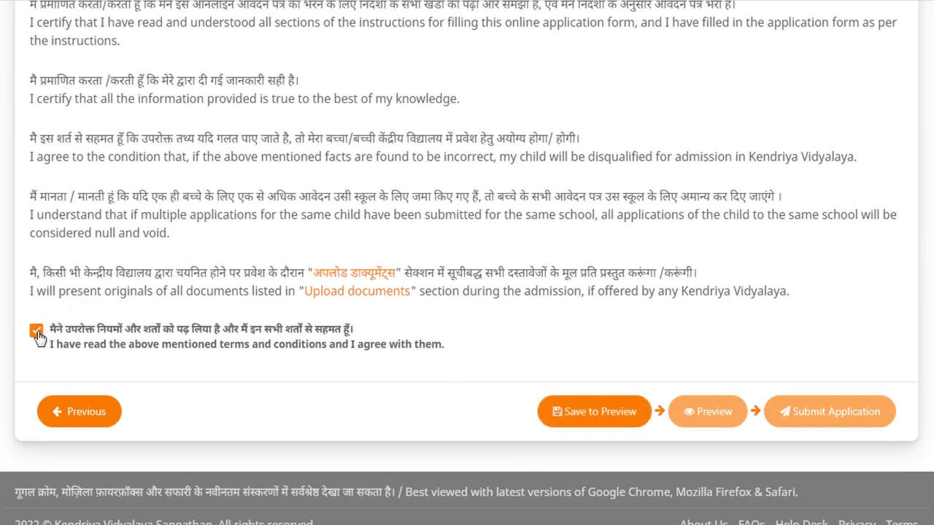
click(592, 419)
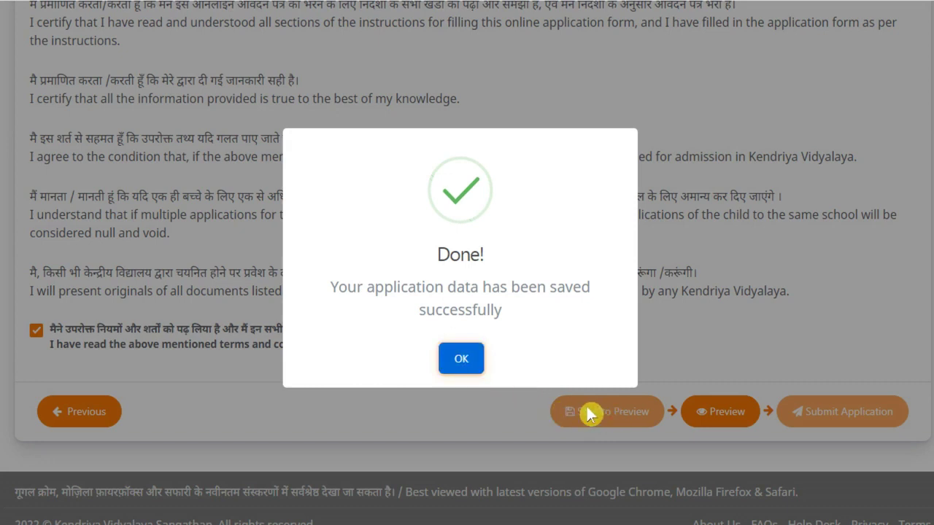
click(463, 359)
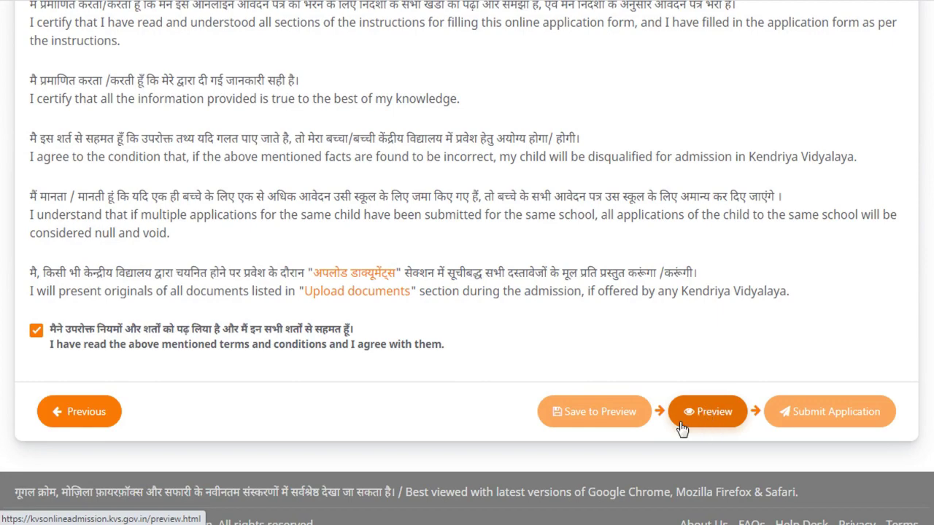
Step: Preview the full saved application, including the uploaded documents list, and return to the declaration page
click(698, 413)
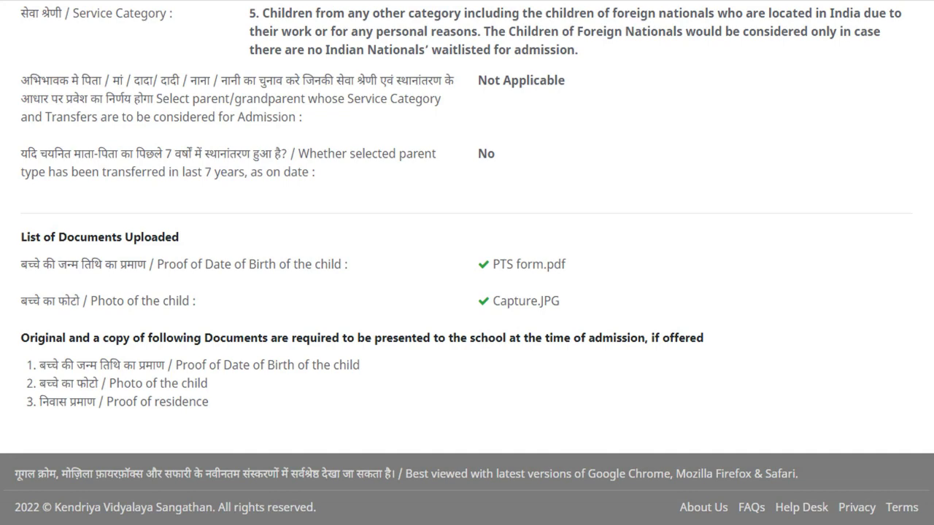
scroll(466, 263, up, 15)
scroll(467, 262, down, 20)
click(504, 2)
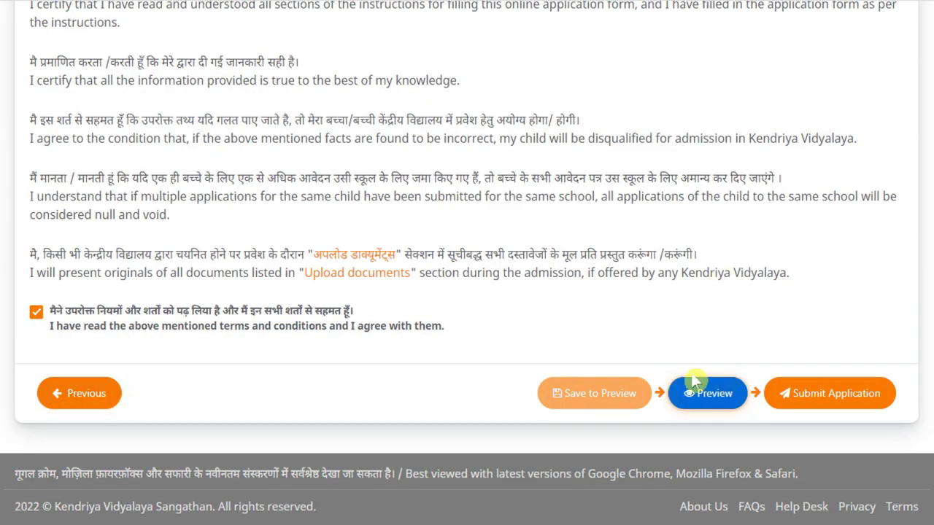
Step: Submit the application, confirm the submission and go to the one-time password verification
click(833, 393)
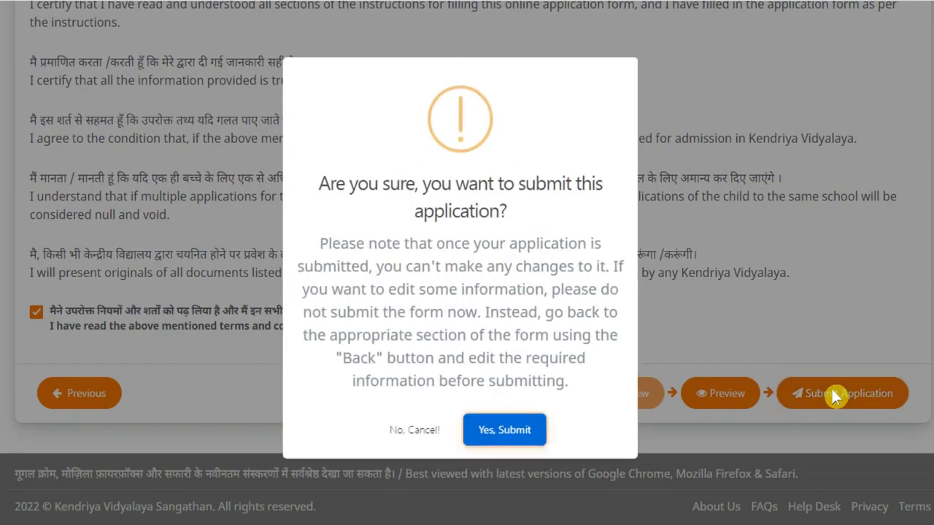
click(502, 430)
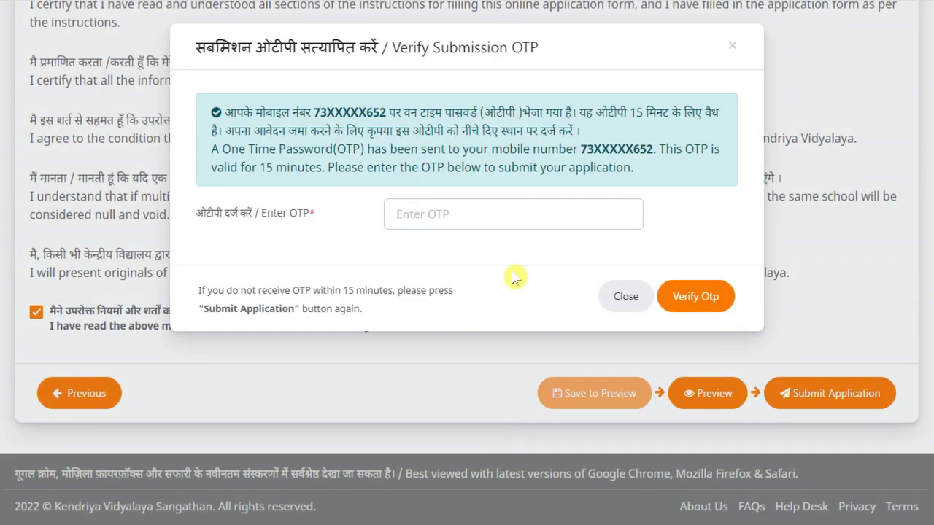
click(511, 211)
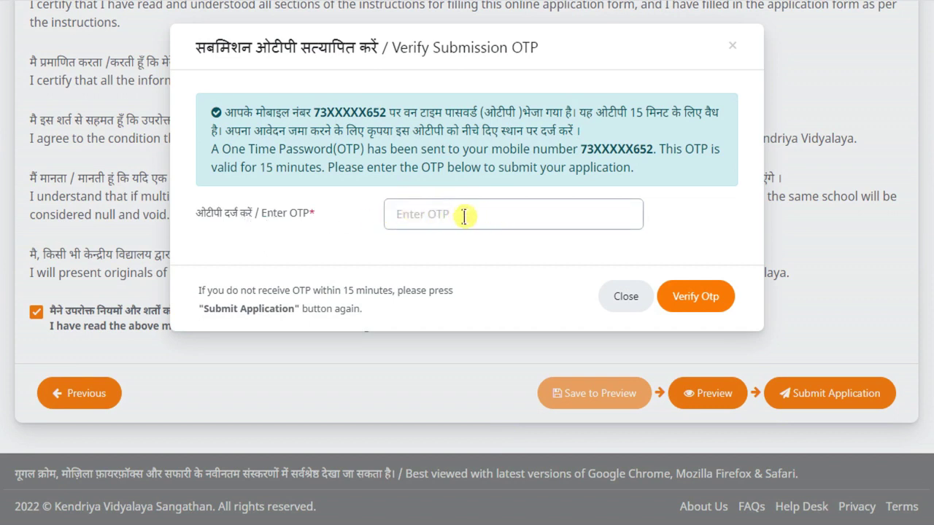
click(691, 311)
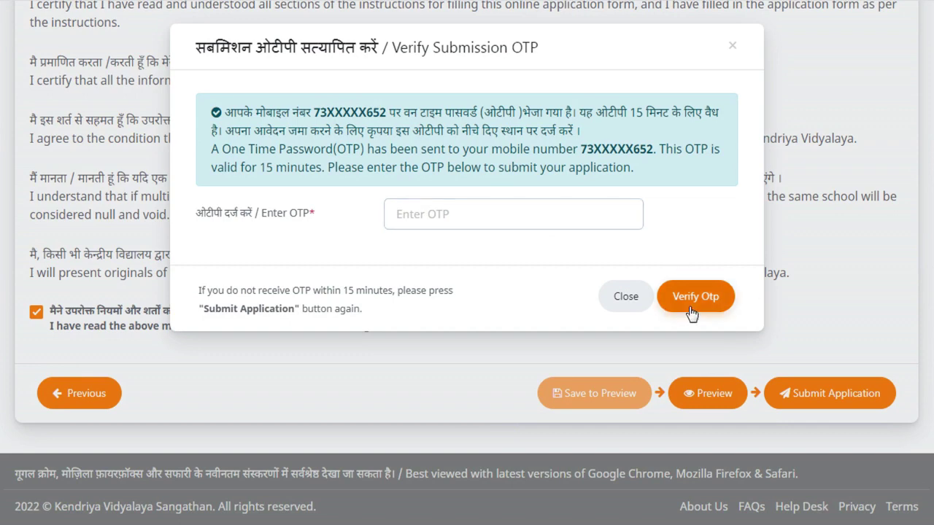